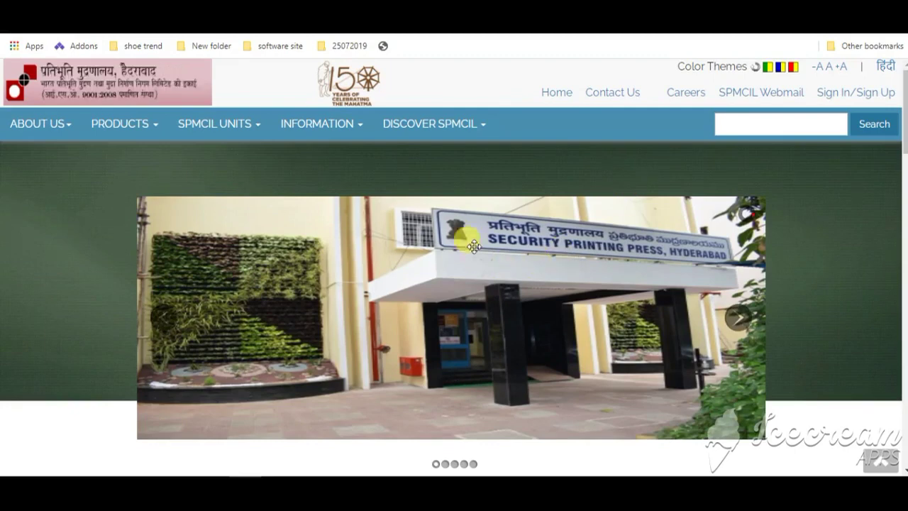
# Open the new registration form from the SPMCIL recruitment page for various posts
pyautogui.click(392, 124)
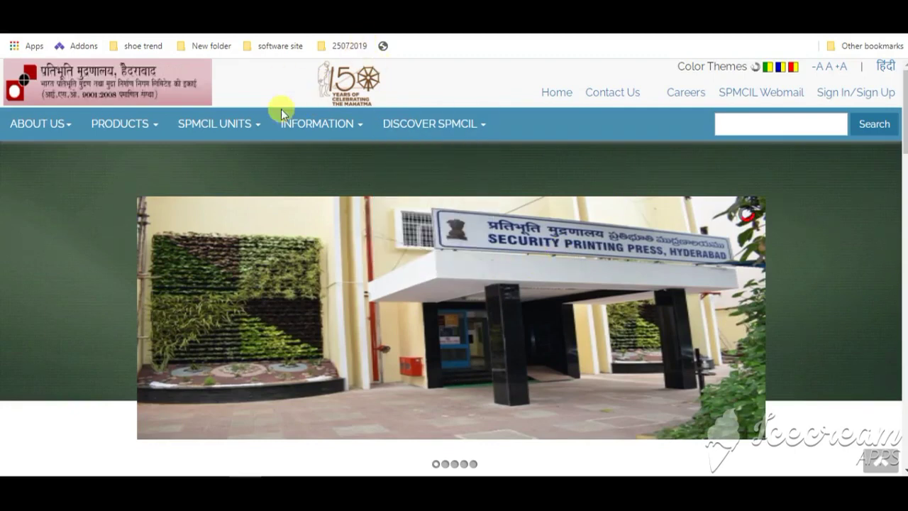
pyautogui.click(298, 124)
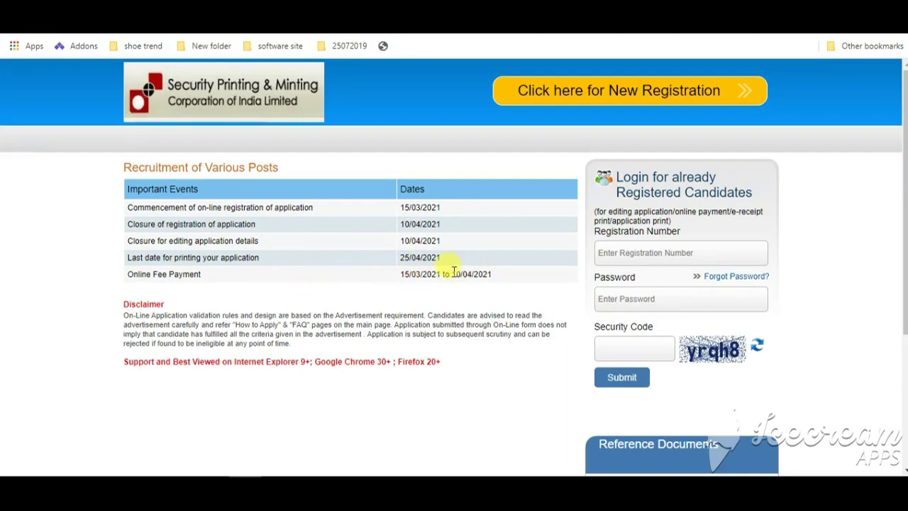
pyautogui.scroll(-2, 456, 272)
pyautogui.scroll(2, 551, 286)
pyautogui.click(574, 98)
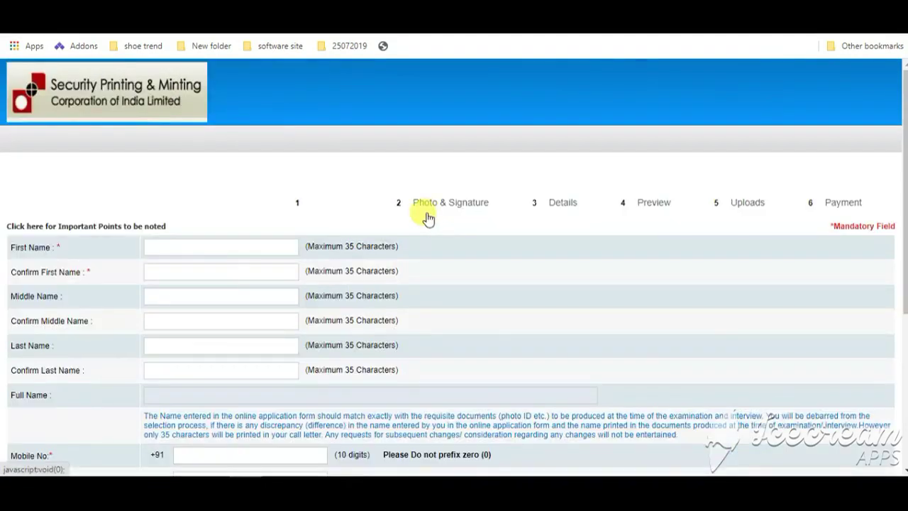
# Examine the name, mobile number, email domain and security code fields of the Basic Info form
pyautogui.scroll(-1, 205, 243)
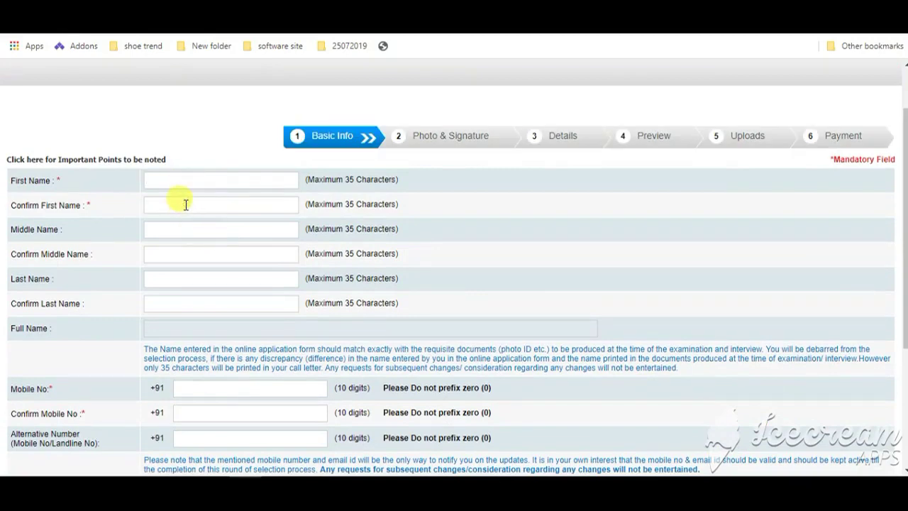
pyautogui.click(186, 204)
pyautogui.click(184, 231)
pyautogui.scroll(-2, 244, 298)
pyautogui.click(231, 255)
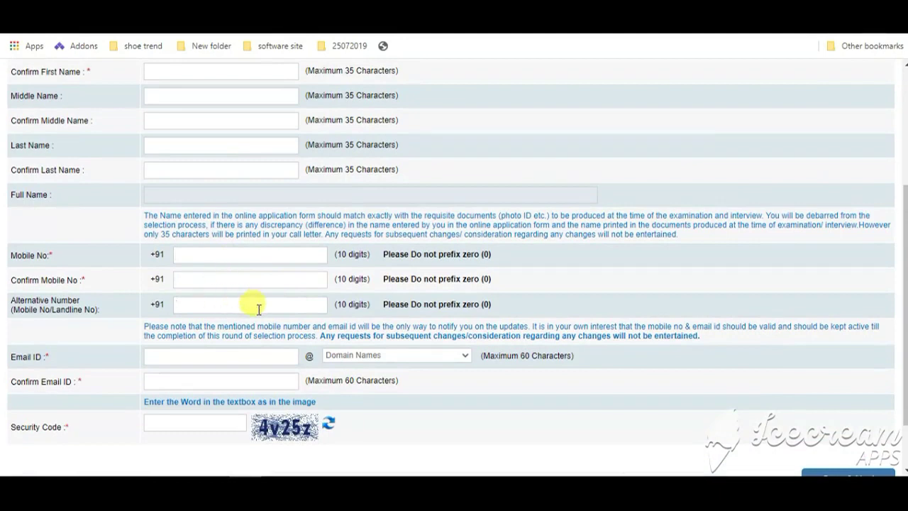
pyautogui.click(234, 358)
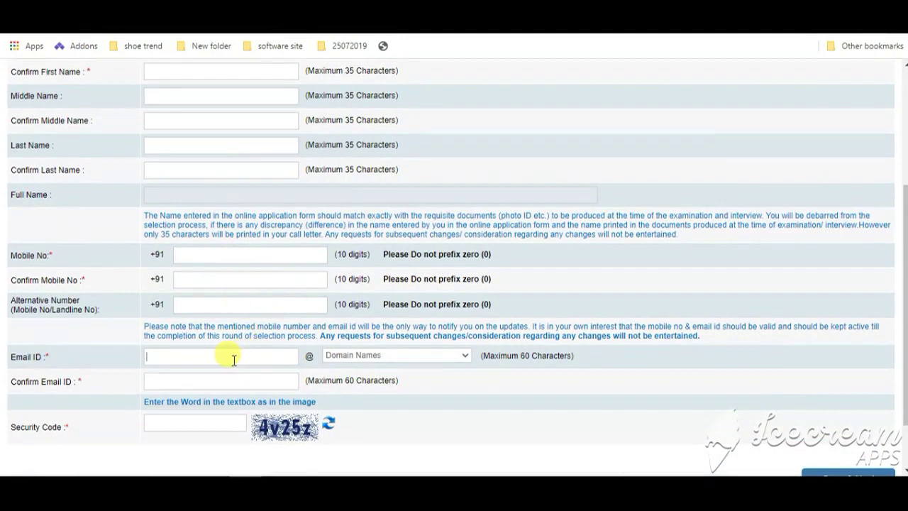
pyautogui.click(396, 355)
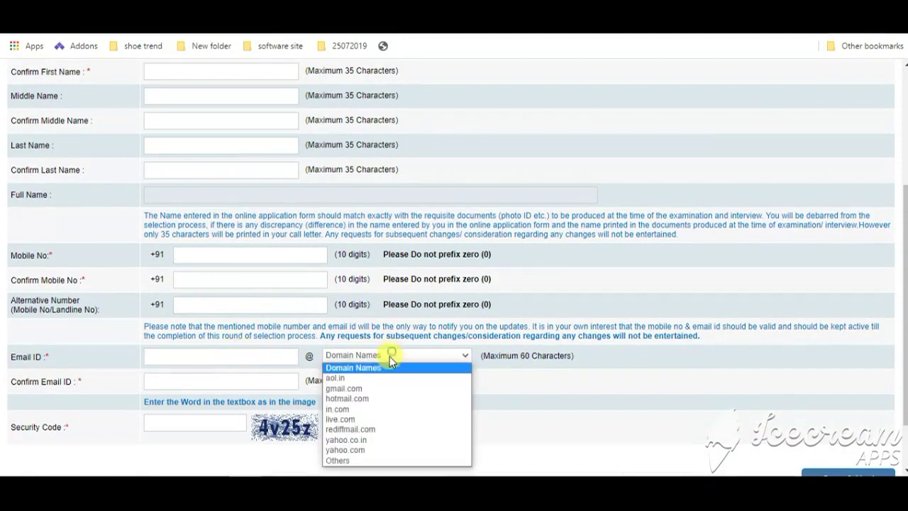
pyautogui.click(188, 378)
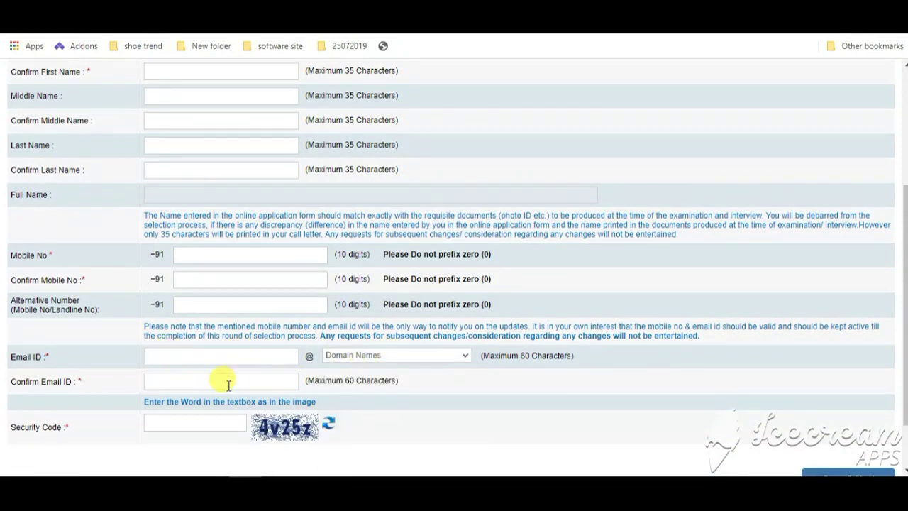
pyautogui.scroll(-2, 229, 385)
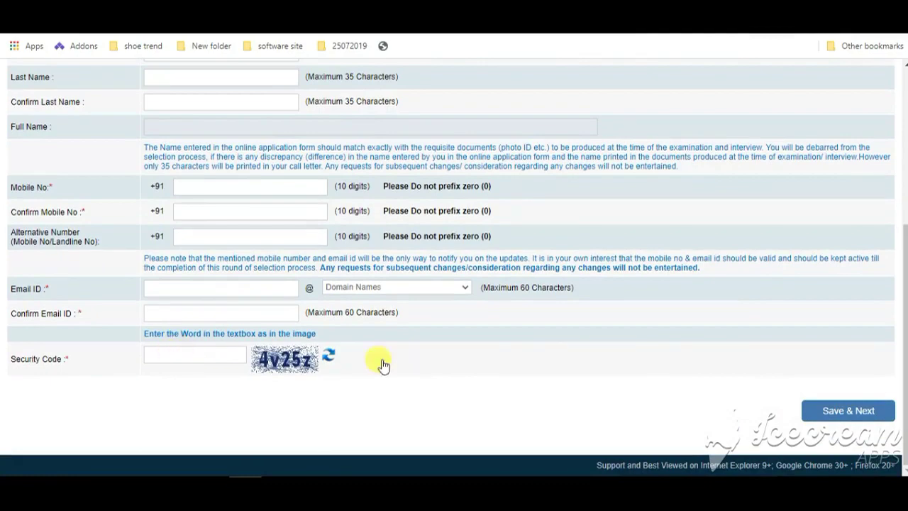
pyautogui.click(818, 415)
pyautogui.scroll(4, 815, 415)
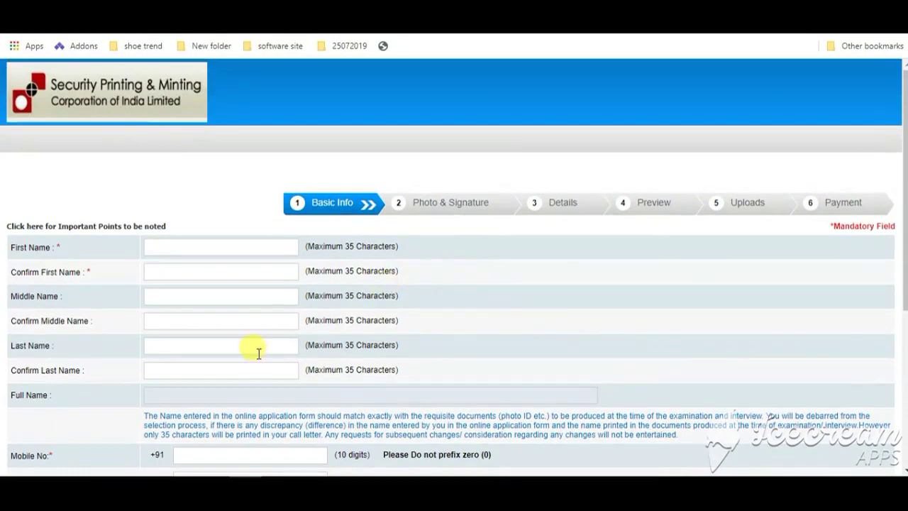
pyautogui.scroll(-4, 288, 320)
pyautogui.scroll(5, 426, 312)
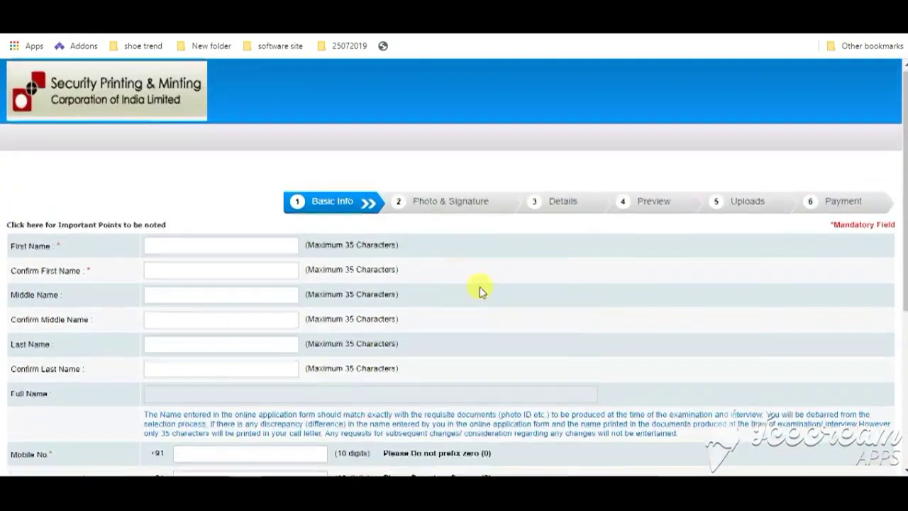
pyautogui.scroll(-2, 476, 344)
pyautogui.scroll(2, 490, 362)
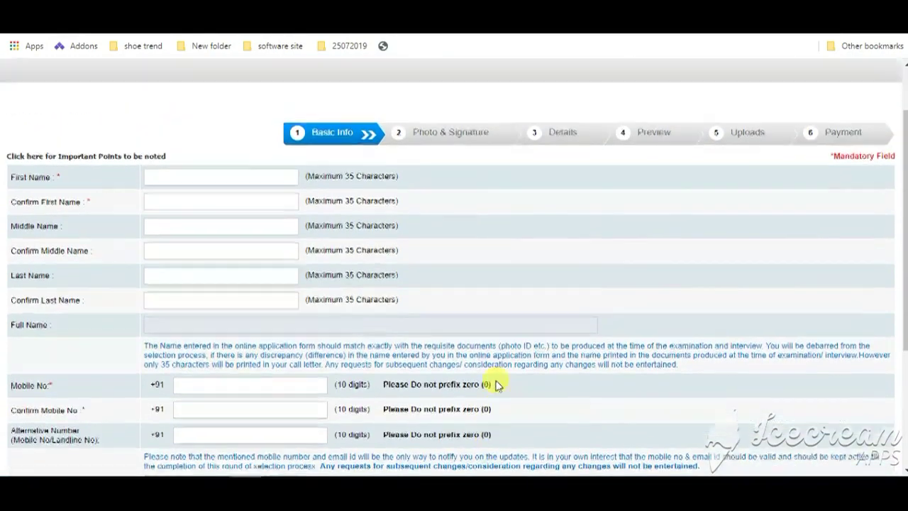
pyautogui.scroll(-2, 497, 349)
pyautogui.scroll(2, 497, 350)
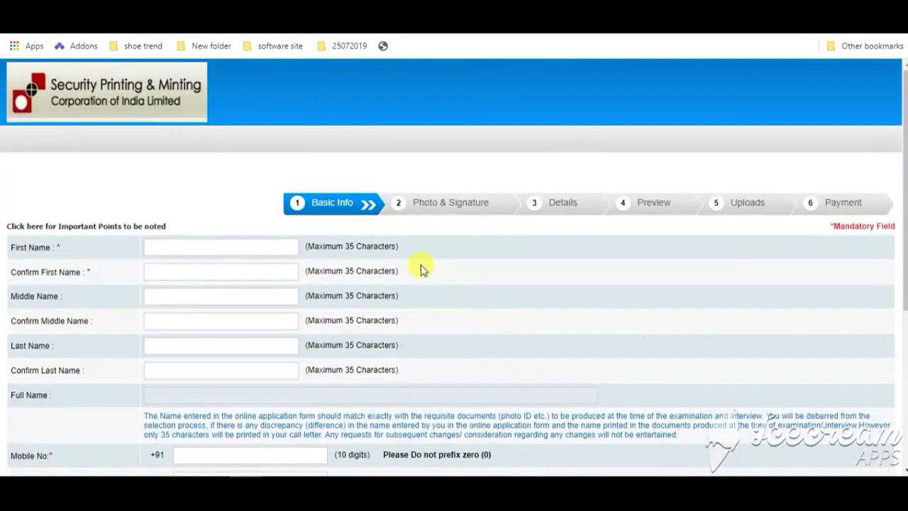
pyautogui.scroll(-1, 322, 257)
pyautogui.scroll(-1, 321, 257)
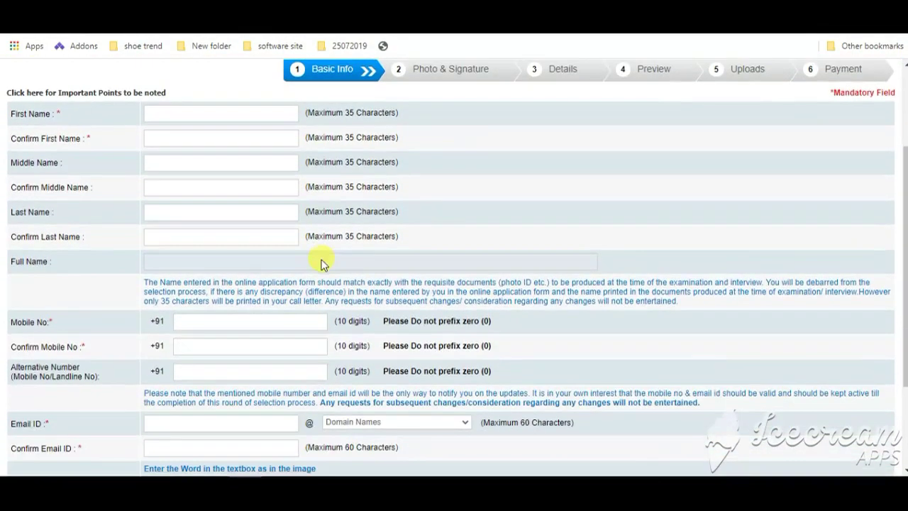
pyautogui.scroll(1, 369, 226)
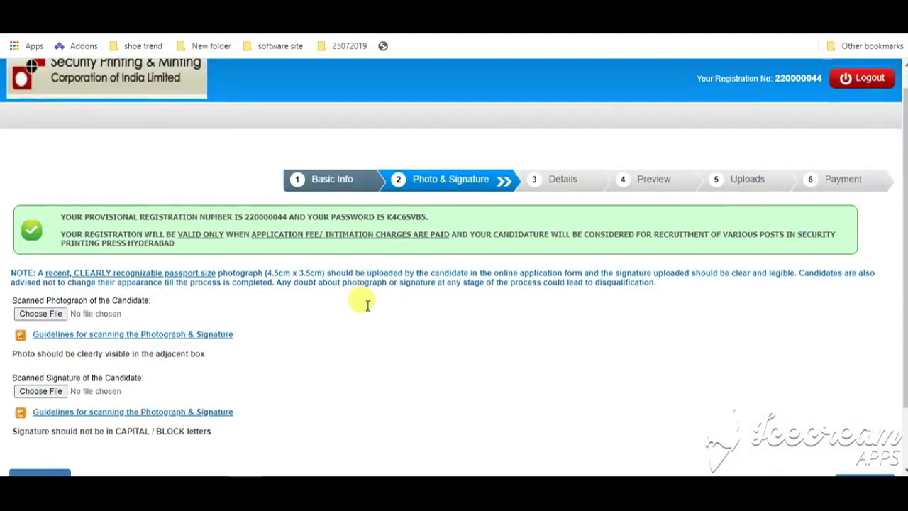
# Open the guidelines for scanning the photograph and signature from the Photo & Signature stage
pyautogui.scroll(-2, 397, 300)
pyautogui.scroll(1, 315, 291)
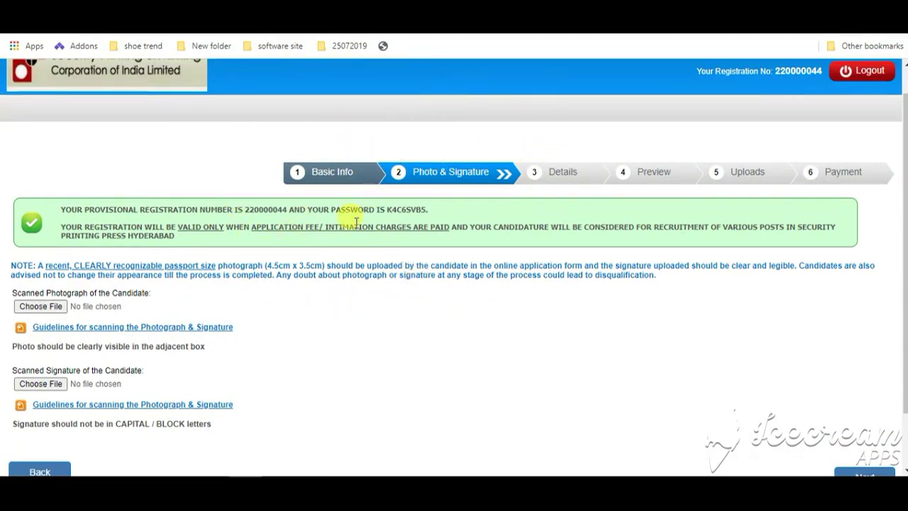
pyautogui.scroll(-1, 312, 274)
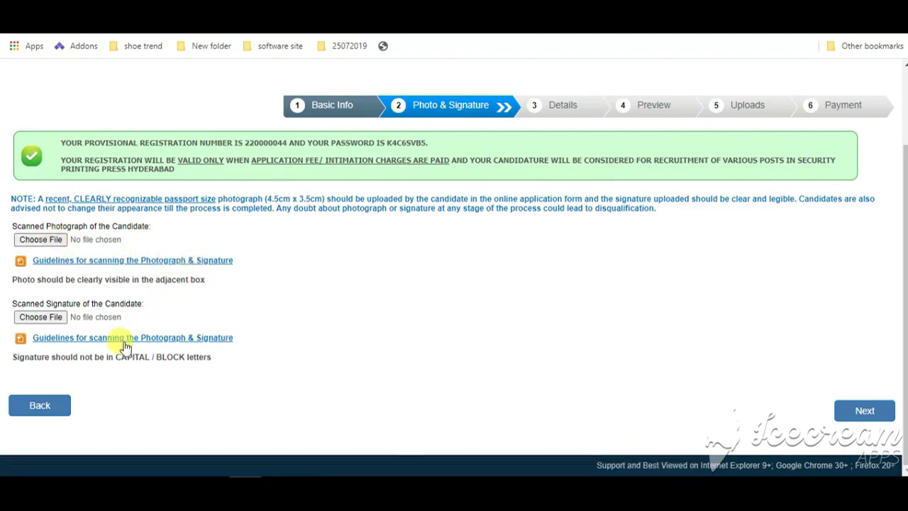
pyautogui.click(195, 260)
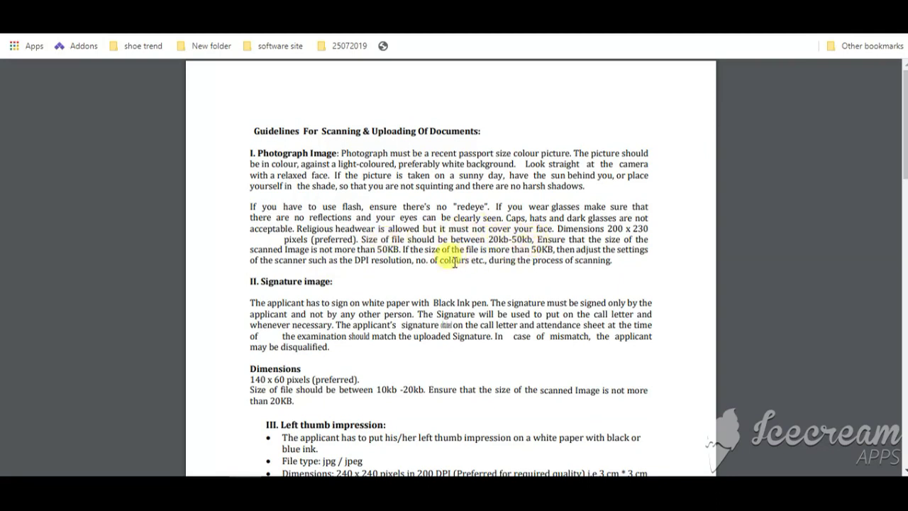
# Read the scanning requirements for the photograph, signature, left thumb impression and hand-written declaration, and close the guidelines document
pyautogui.scroll(-3, 438, 262)
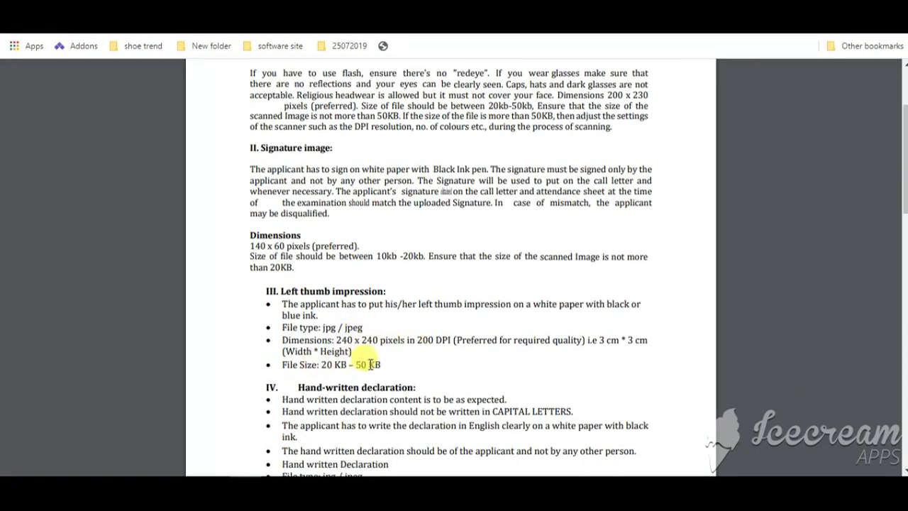
pyautogui.scroll(-1, 374, 359)
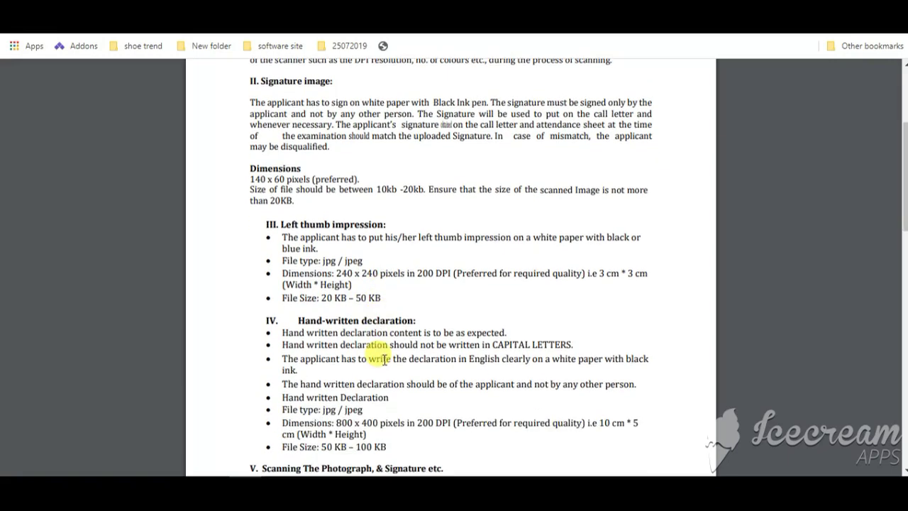
pyautogui.scroll(-1, 384, 355)
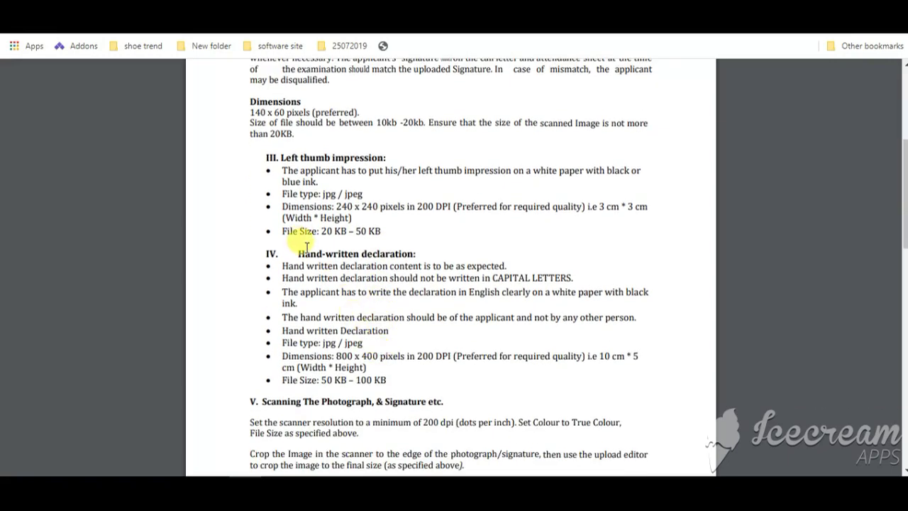
pyautogui.scroll(-1, 306, 246)
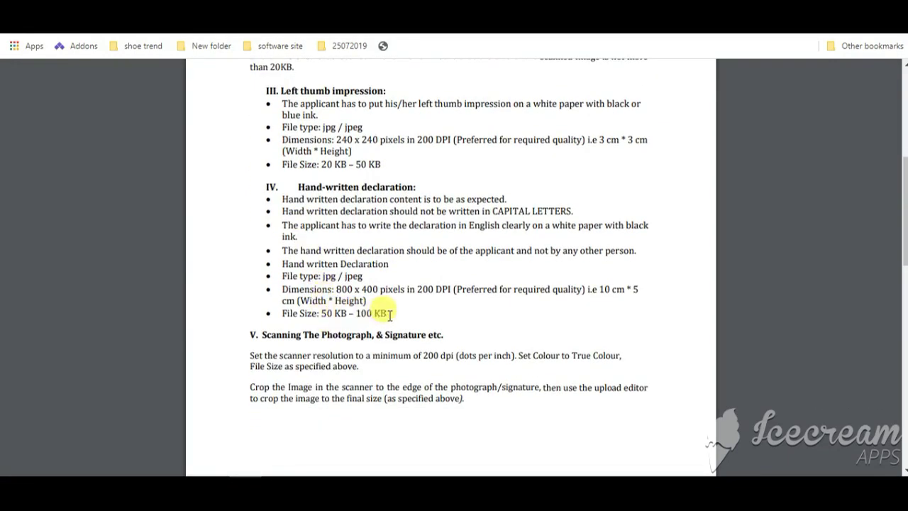
pyautogui.scroll(-5, 418, 330)
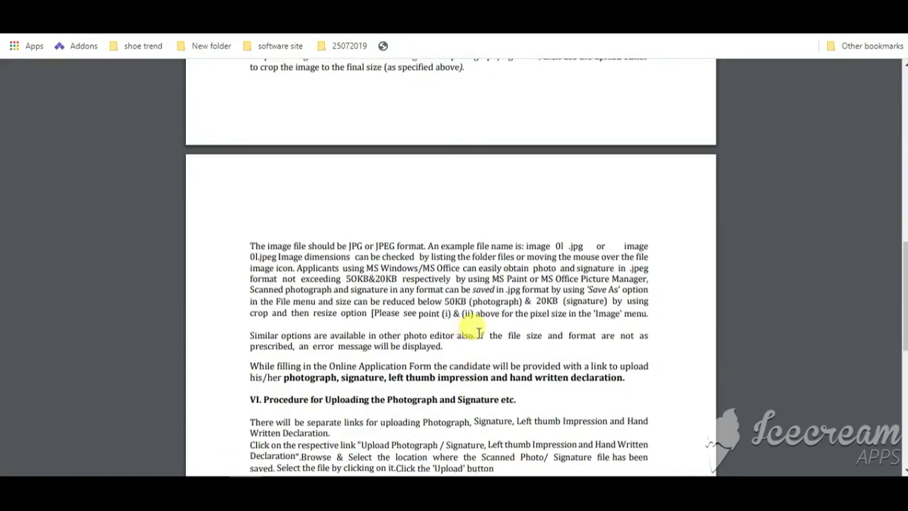
pyautogui.scroll(15, 479, 333)
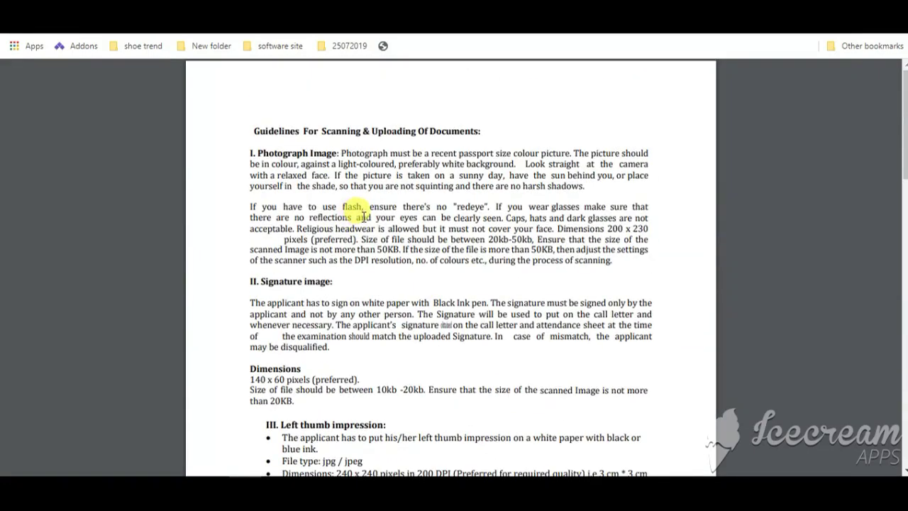
pyautogui.scroll(-3, 364, 216)
pyautogui.hotkey('ctrl', 'w')
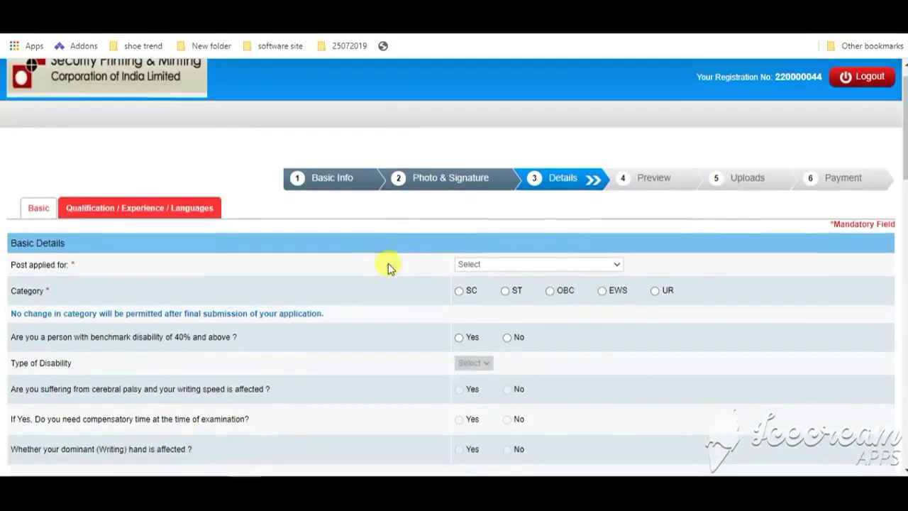
# Set the post applied for to Jr. Office Assistant (Hindi) at B-3 Level and the category to ST
pyautogui.scroll(-2, 387, 264)
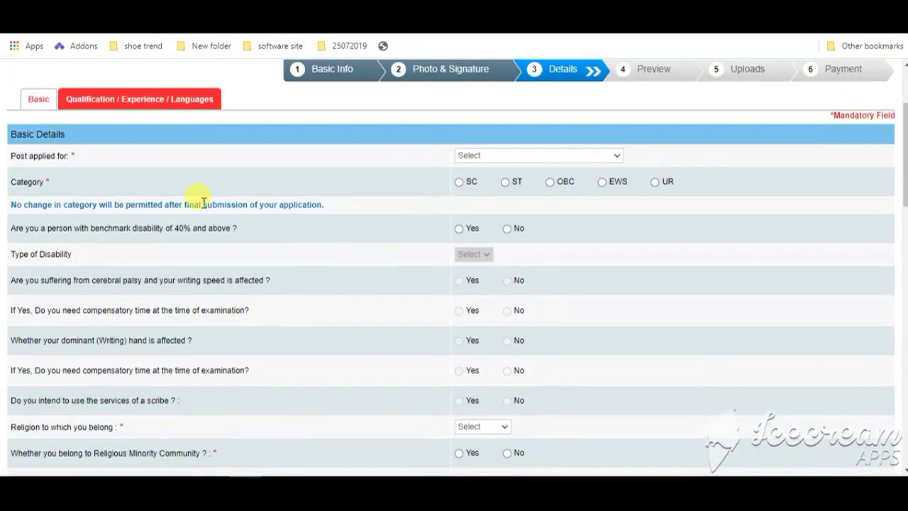
pyautogui.click(483, 155)
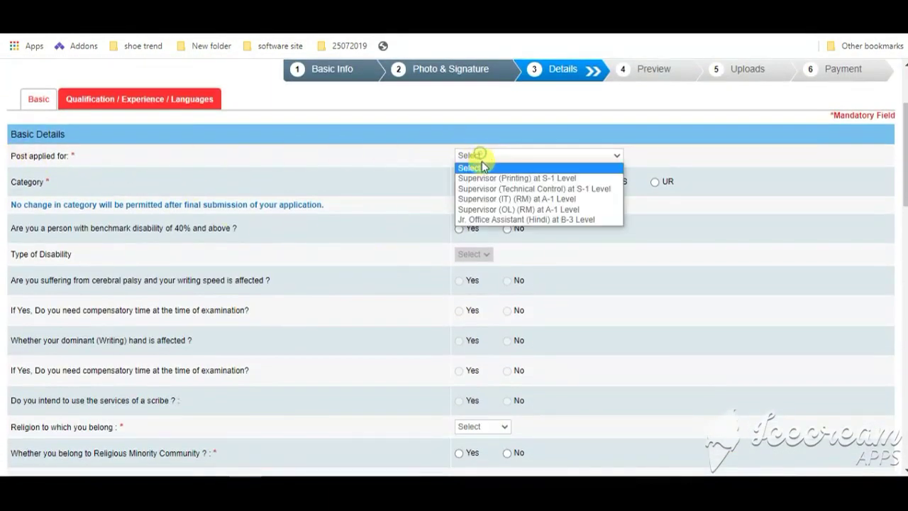
pyautogui.click(496, 220)
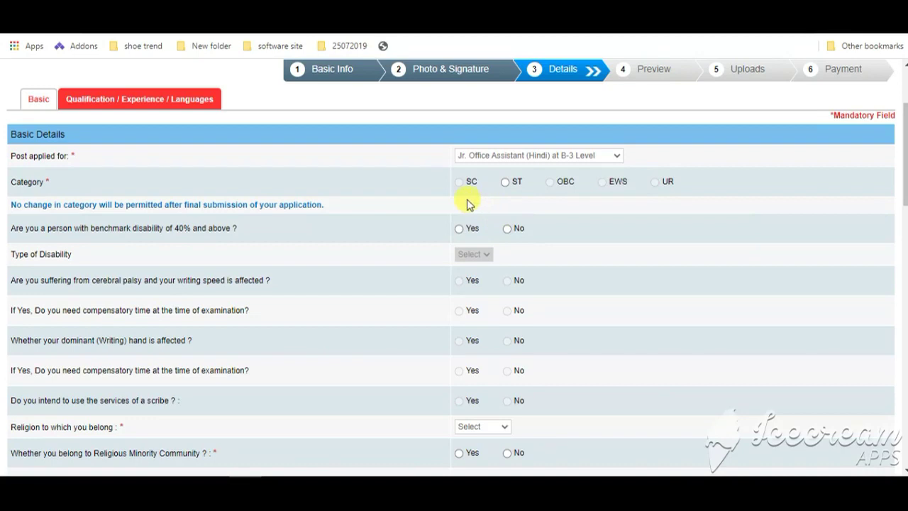
pyautogui.click(506, 183)
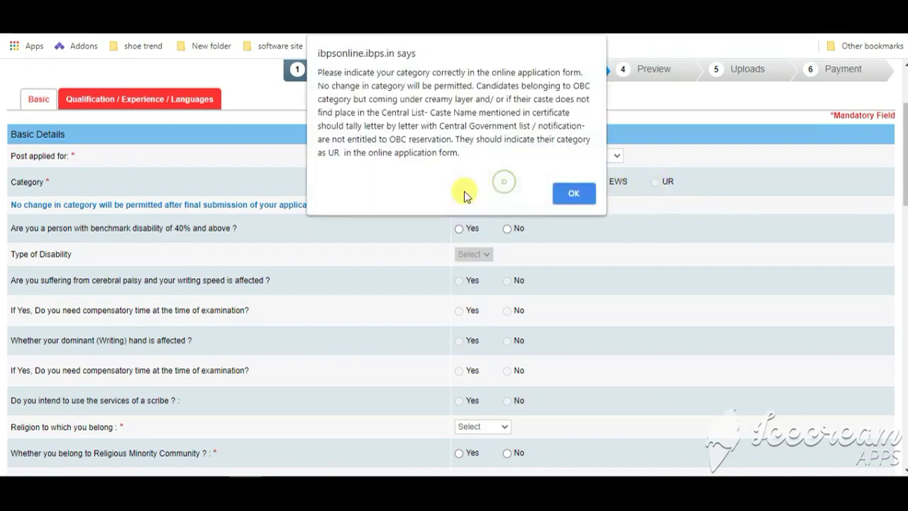
pyautogui.click(572, 196)
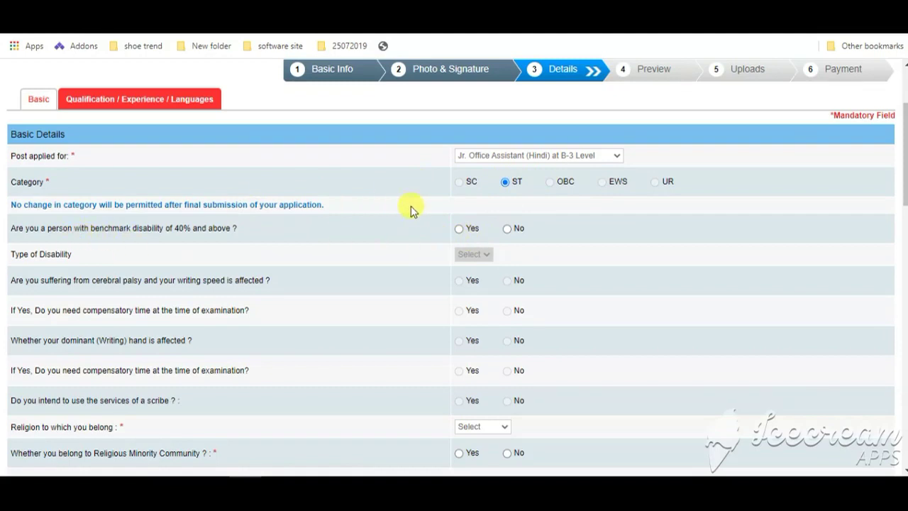
# Check the available disability types and answer No to the benchmark disability of 40% and above question
pyautogui.click(459, 229)
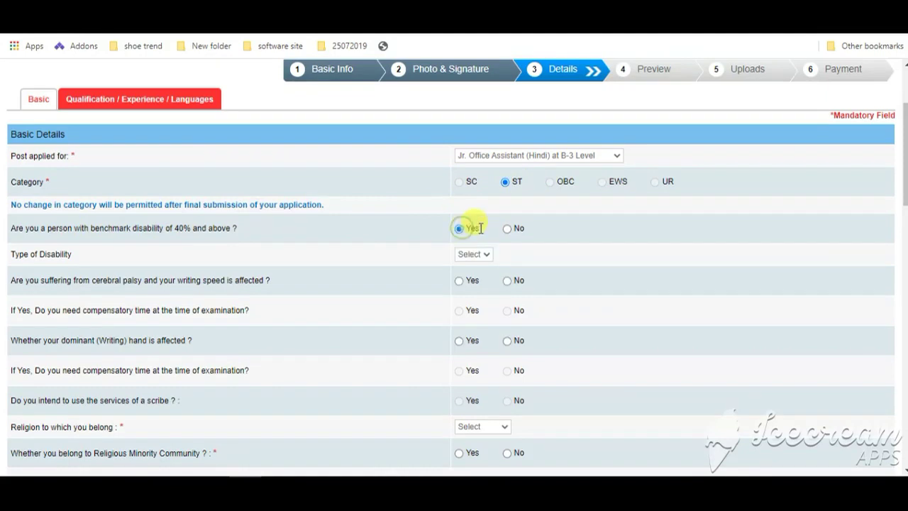
pyautogui.click(485, 254)
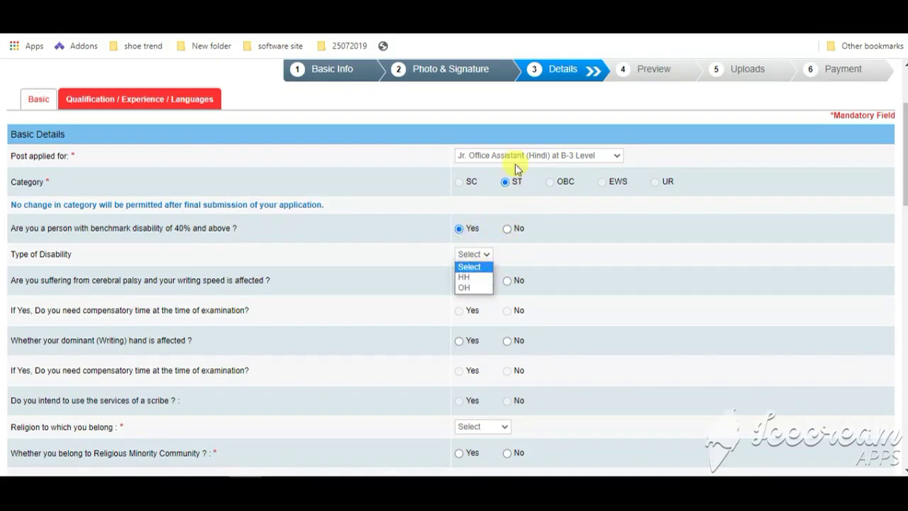
pyautogui.click(507, 228)
pyautogui.click(507, 229)
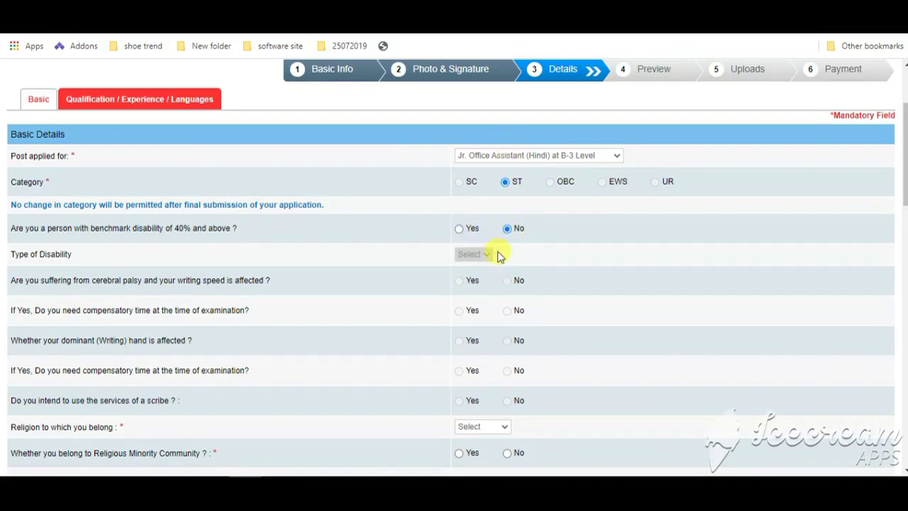
pyautogui.scroll(-3, 454, 255)
pyautogui.scroll(1, 372, 200)
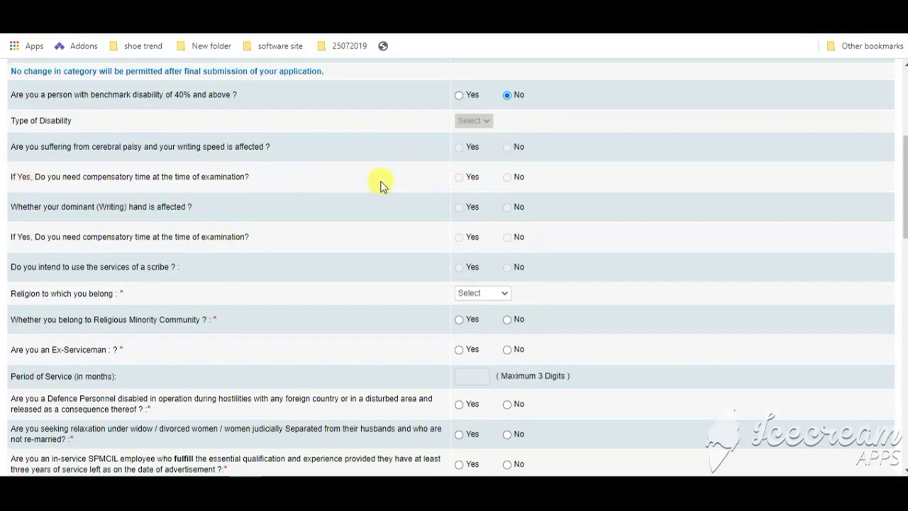
pyautogui.scroll(1, 426, 167)
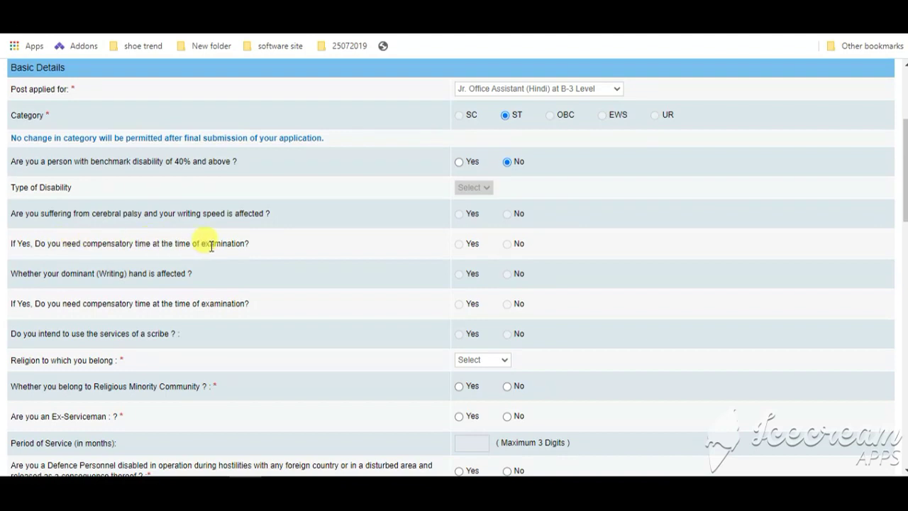
# Set the religion to Hindu and answer No to belonging to a religious minority community
pyautogui.scroll(-1, 134, 270)
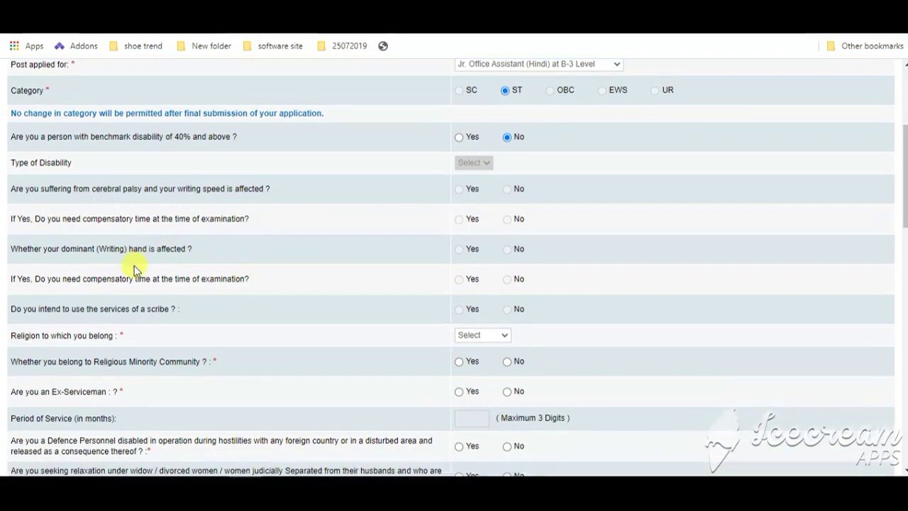
pyautogui.scroll(-1, 135, 270)
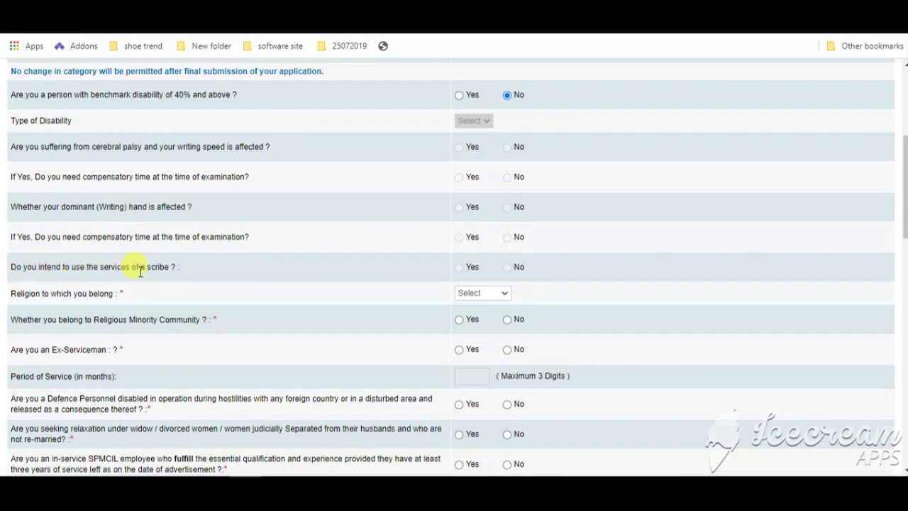
pyautogui.scroll(-1, 377, 237)
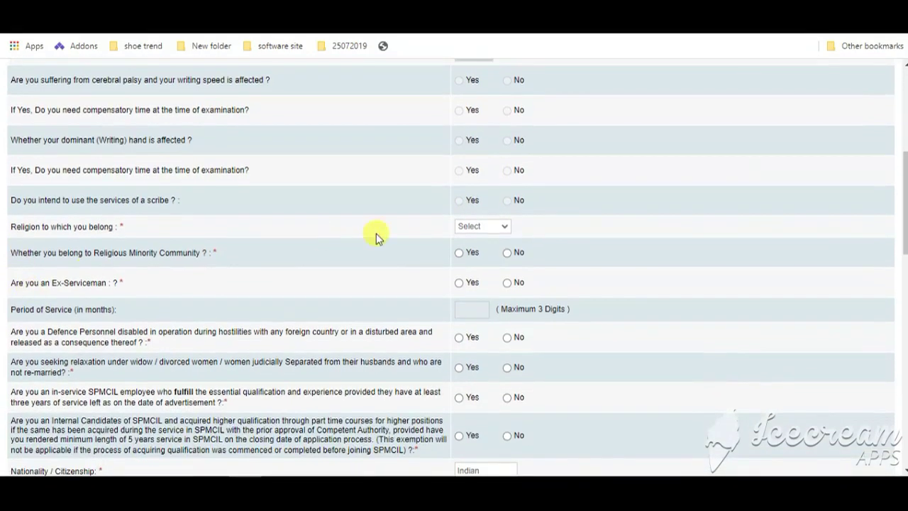
pyautogui.click(465, 225)
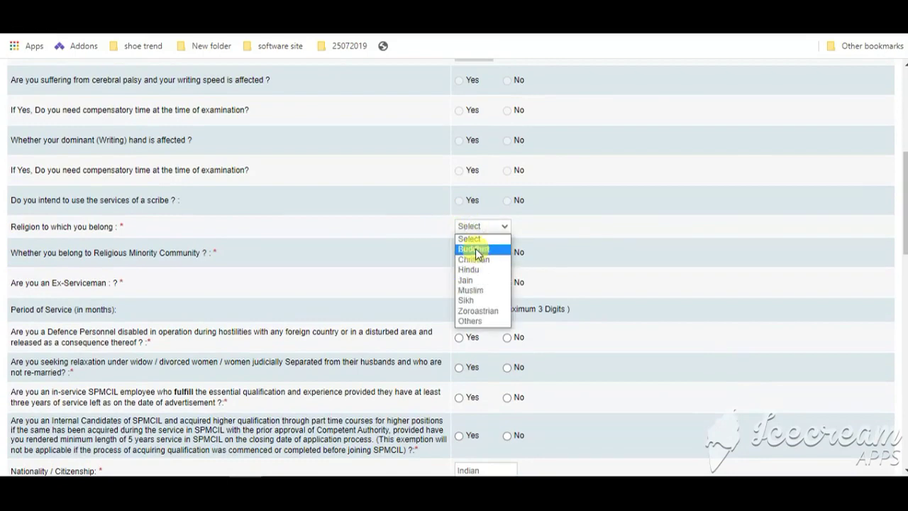
pyautogui.click(475, 269)
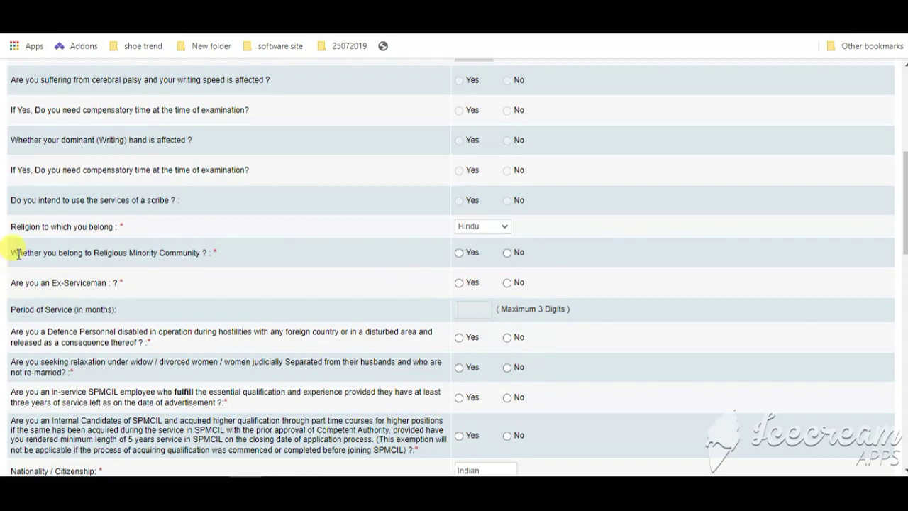
pyautogui.click(459, 253)
pyautogui.click(507, 253)
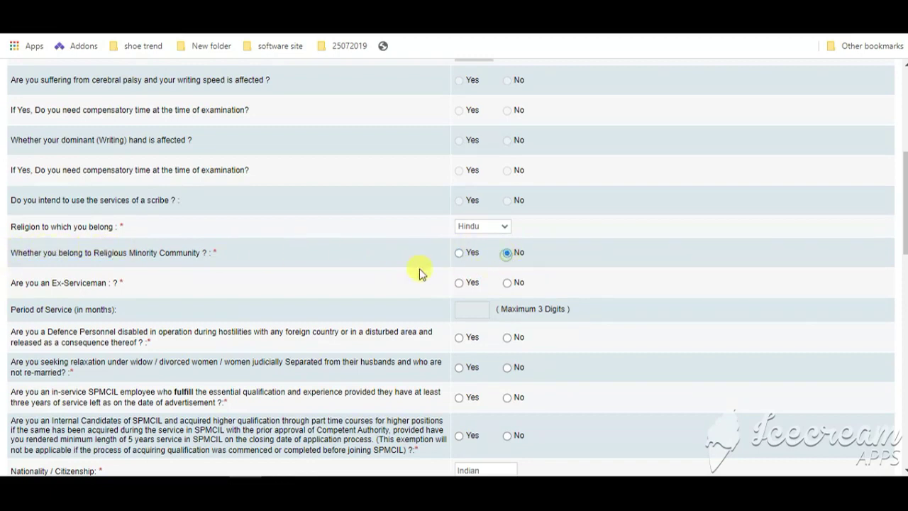
# Answer Yes to ex-serviceman and in-service SPMCIL employee, and No to disabled defence personnel, widow/divorced women relaxation and internal candidate with higher qualification
pyautogui.click(459, 282)
pyautogui.scroll(-1, 84, 308)
pyautogui.scroll(-1, 84, 307)
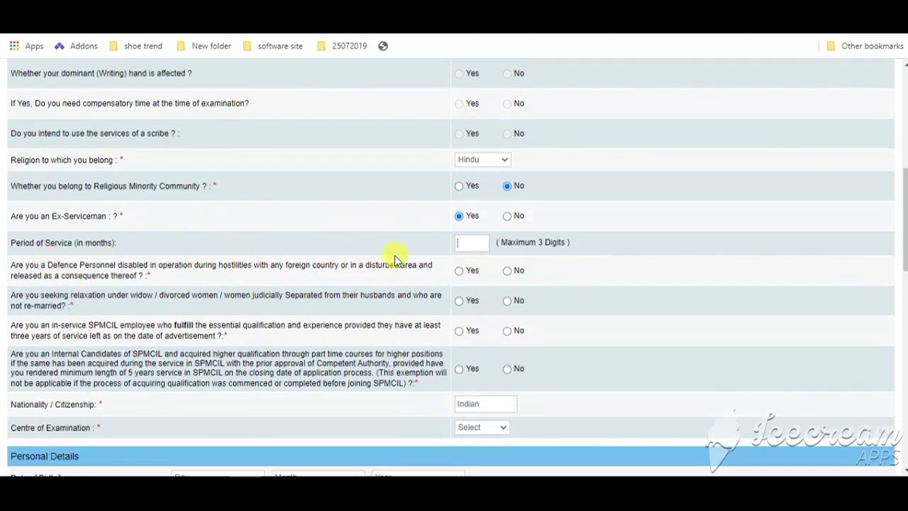
pyautogui.scroll(-1, 442, 217)
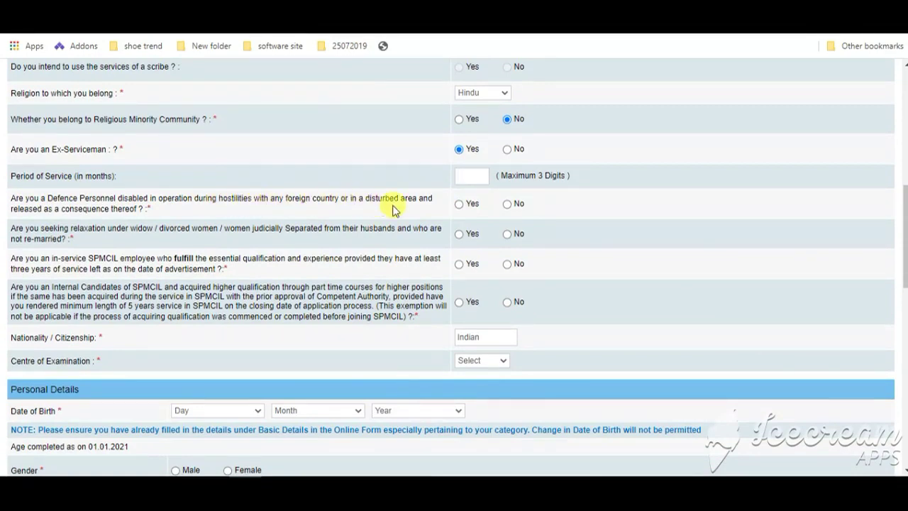
pyautogui.click(508, 204)
pyautogui.click(458, 235)
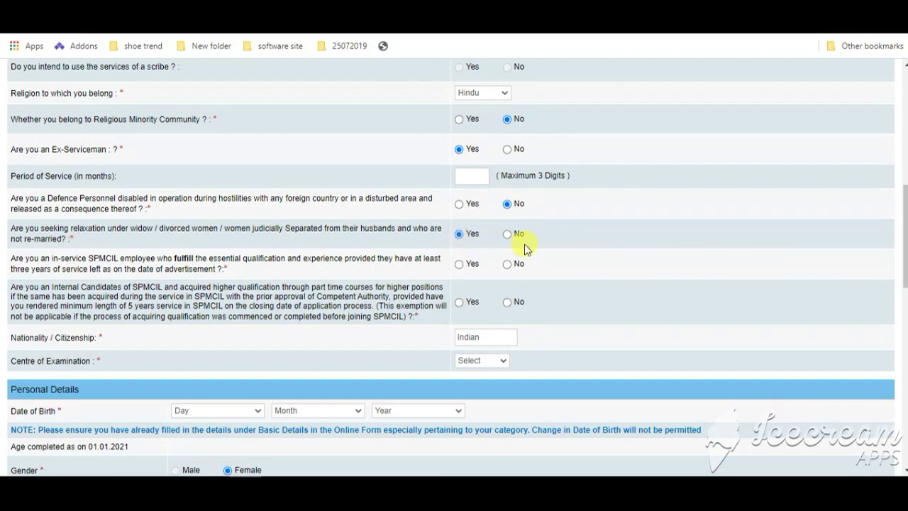
pyautogui.click(507, 234)
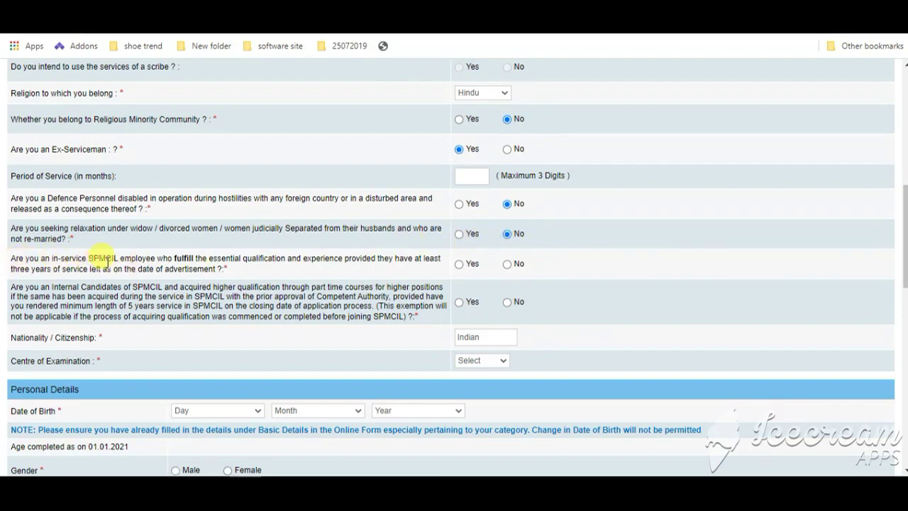
pyautogui.click(458, 264)
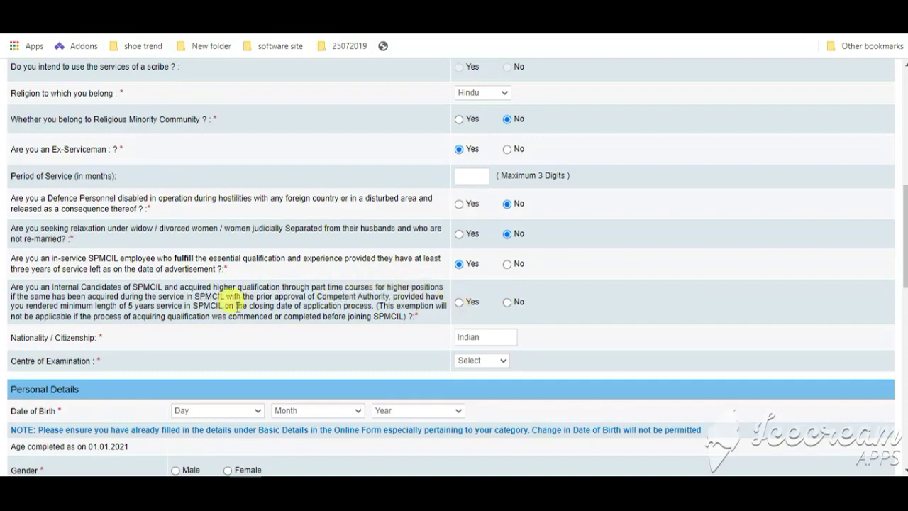
pyautogui.click(509, 302)
# Set the centre of examination to Hyderabad
pyautogui.scroll(-2, 208, 337)
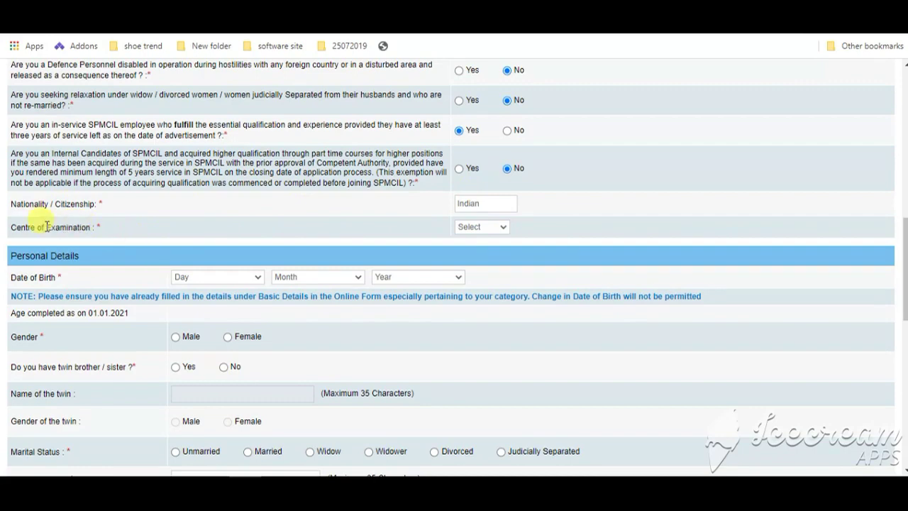
pyautogui.click(493, 228)
pyautogui.click(488, 250)
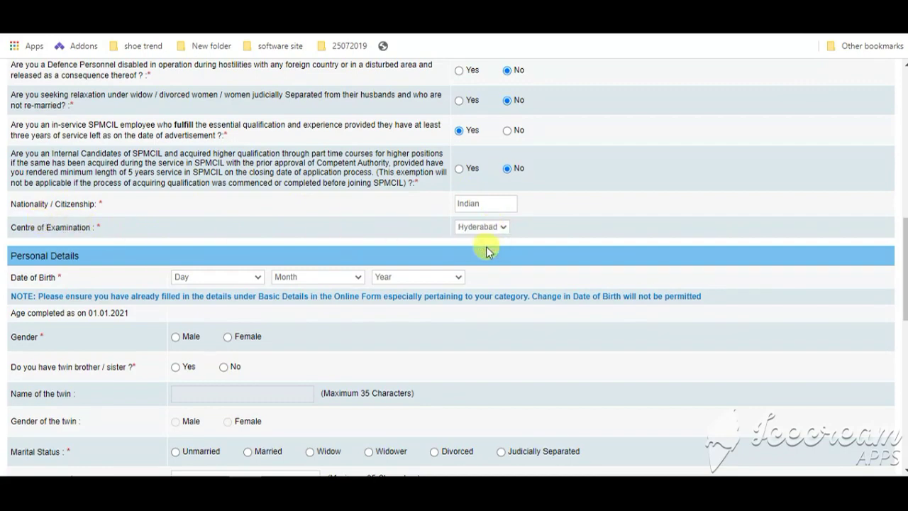
# Choose the day of the date of birth and answer Yes to having a twin brother or sister
pyautogui.scroll(-1, 135, 244)
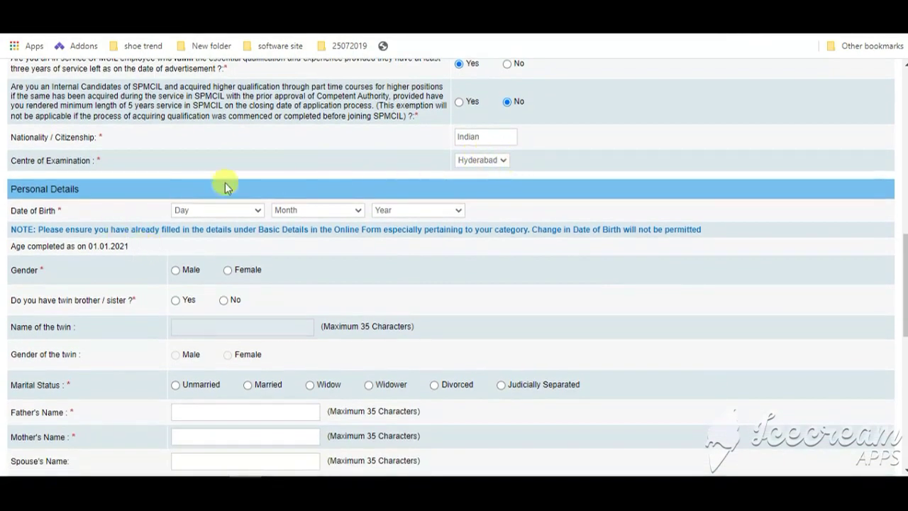
pyautogui.click(209, 216)
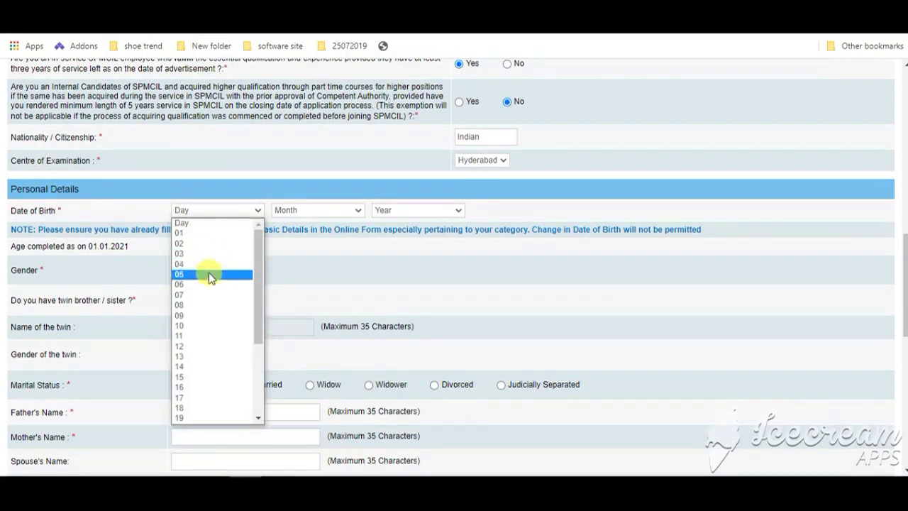
pyautogui.click(209, 274)
pyautogui.scroll(-1, 449, 212)
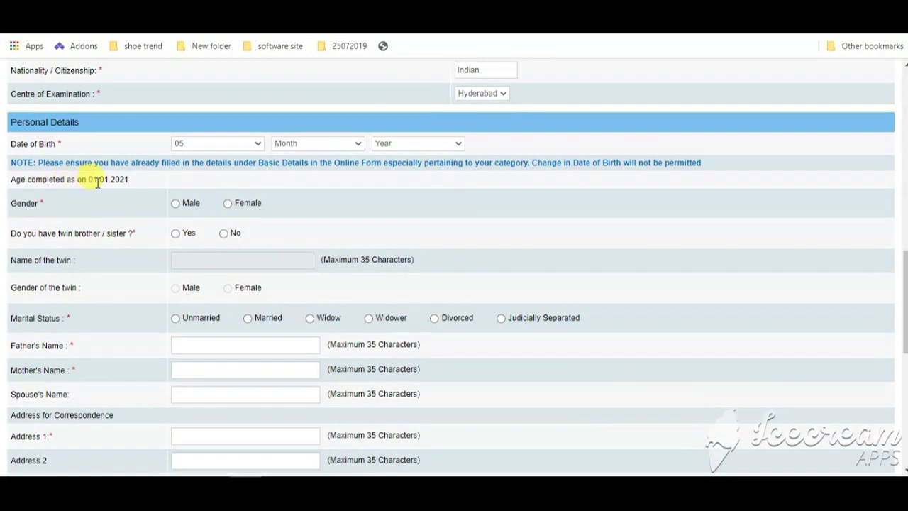
pyautogui.click(178, 240)
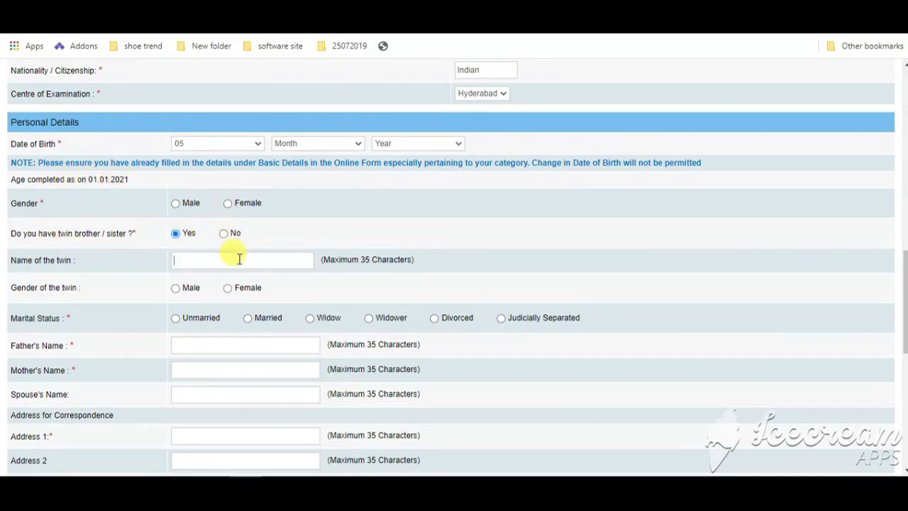
pyautogui.scroll(-1, 245, 258)
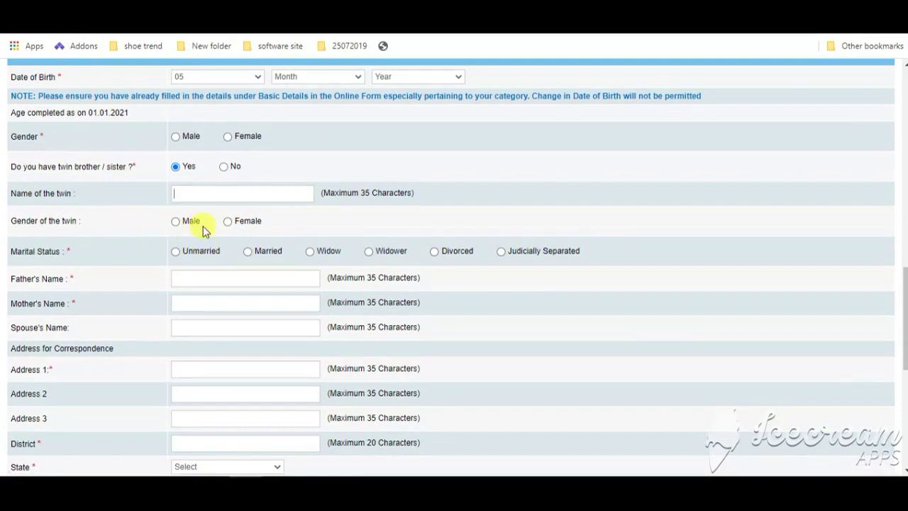
# Set the marital status to Married and go through the parents' name and correspondence address fields, including district and state
pyautogui.scroll(-2, 115, 179)
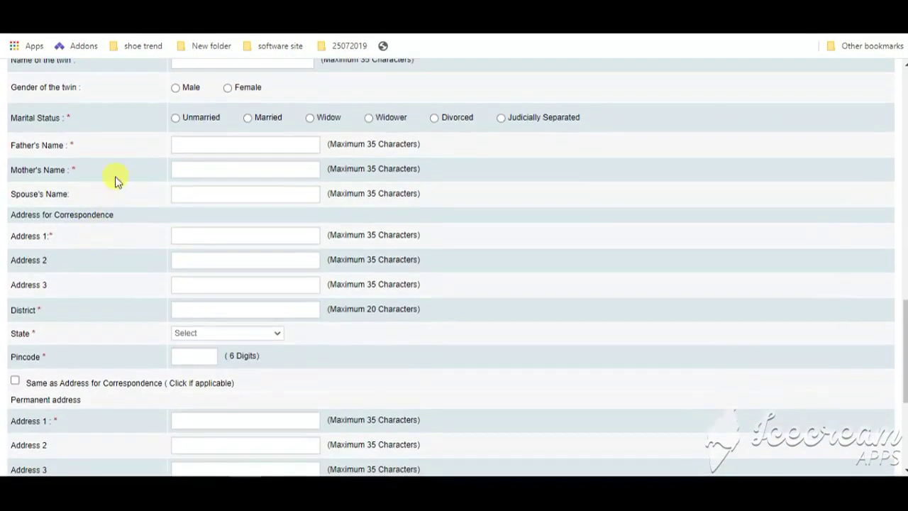
pyautogui.click(248, 118)
pyautogui.click(191, 170)
pyautogui.scroll(-1, 186, 231)
pyautogui.click(219, 243)
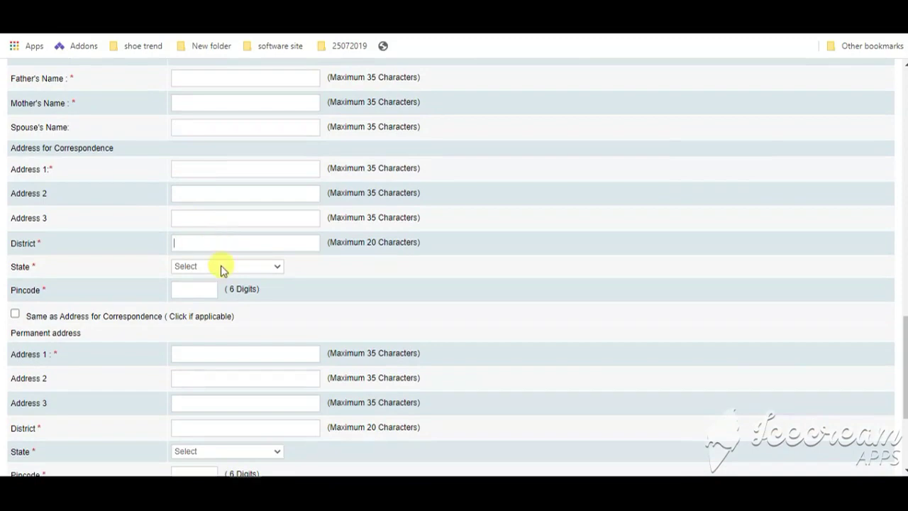
pyautogui.click(221, 267)
# Try marking the permanent address as the same as the address for correspondence, and clear the option again
pyautogui.click(152, 317)
pyautogui.click(152, 317)
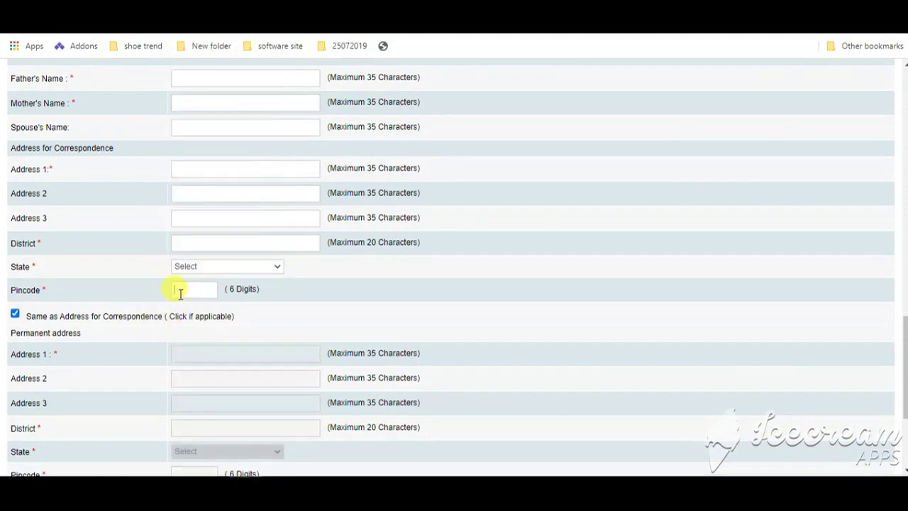
pyautogui.click(15, 313)
# Set the address for GST invoicing to Permanent Address
pyautogui.scroll(-3, 171, 293)
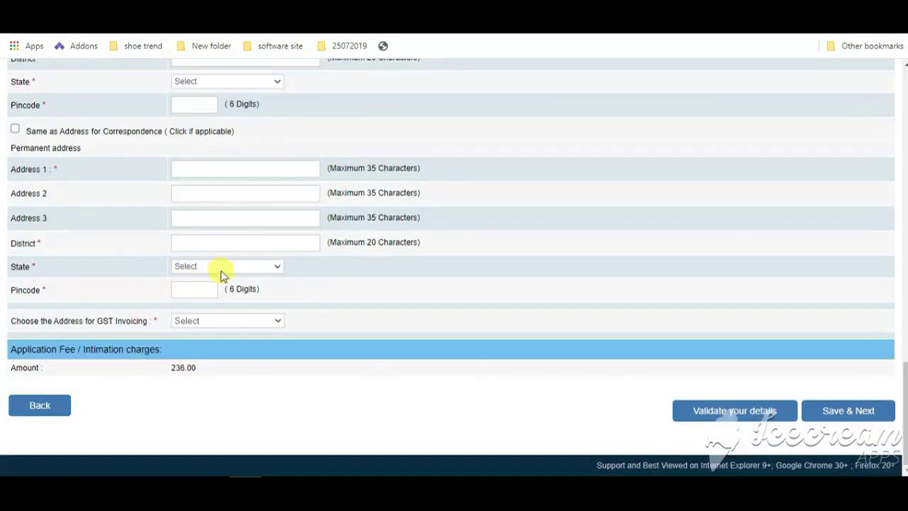
pyautogui.click(204, 324)
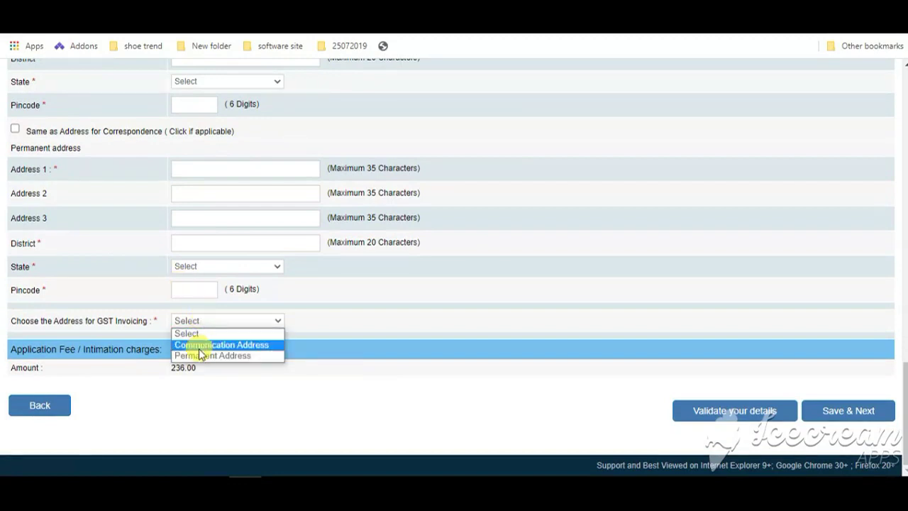
pyautogui.click(203, 356)
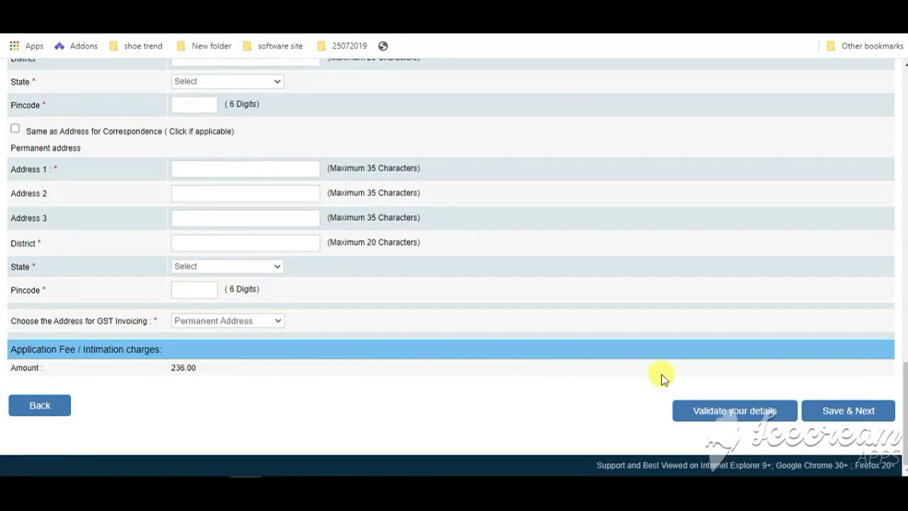
# Run the validation of the entered basic and personal details
pyautogui.click(705, 418)
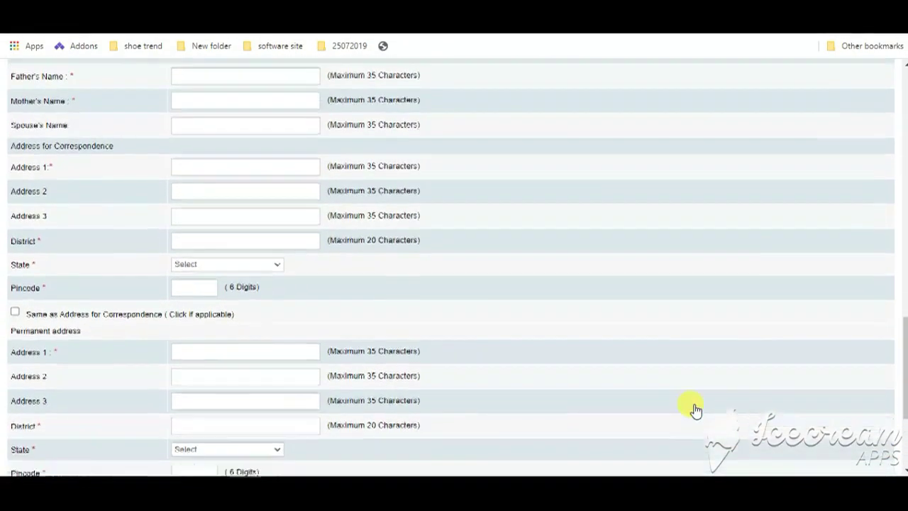
pyautogui.scroll(-3, 695, 410)
pyautogui.click(678, 404)
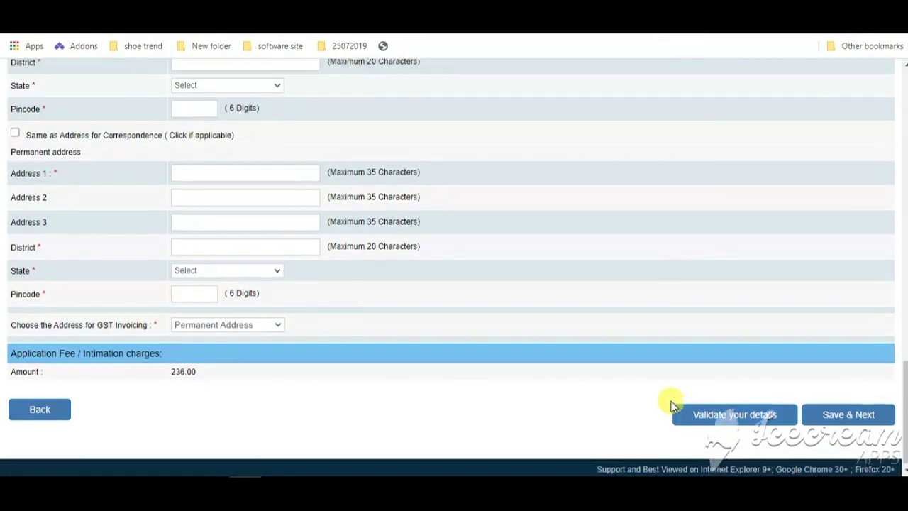
pyautogui.scroll(-10, 681, 411)
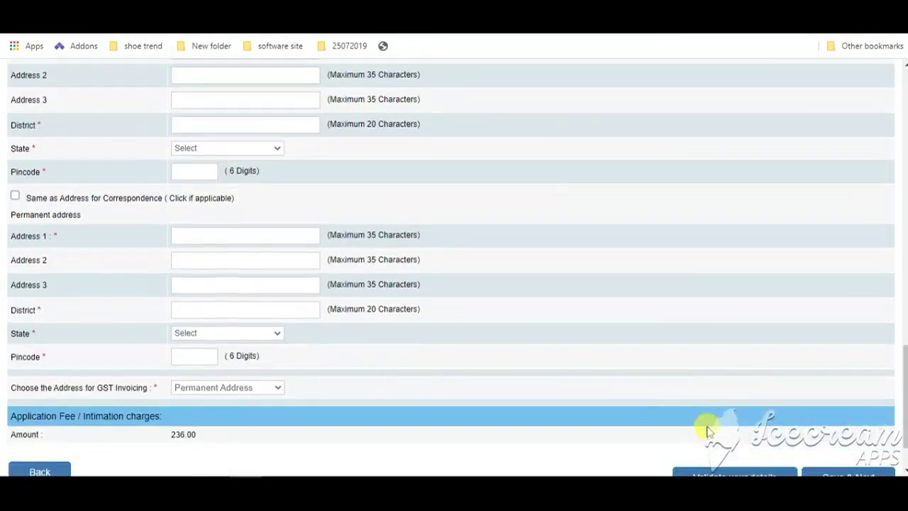
pyautogui.click(706, 426)
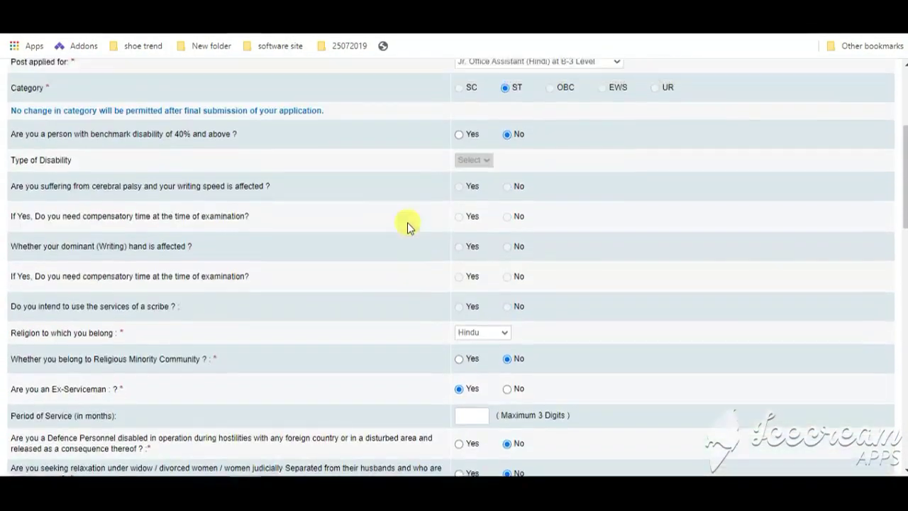
# Try to save the basic details and open the Qualification / Experience / Languages section
pyautogui.scroll(-15, 309, 285)
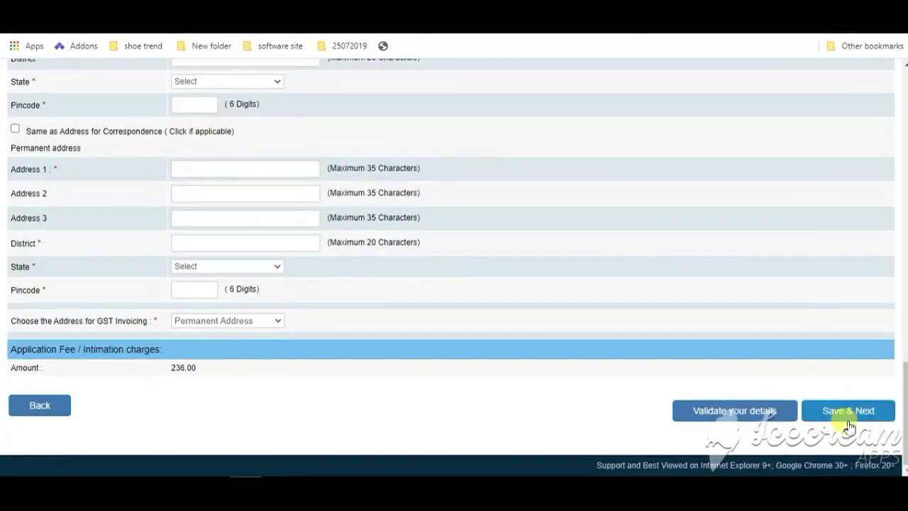
pyautogui.click(849, 419)
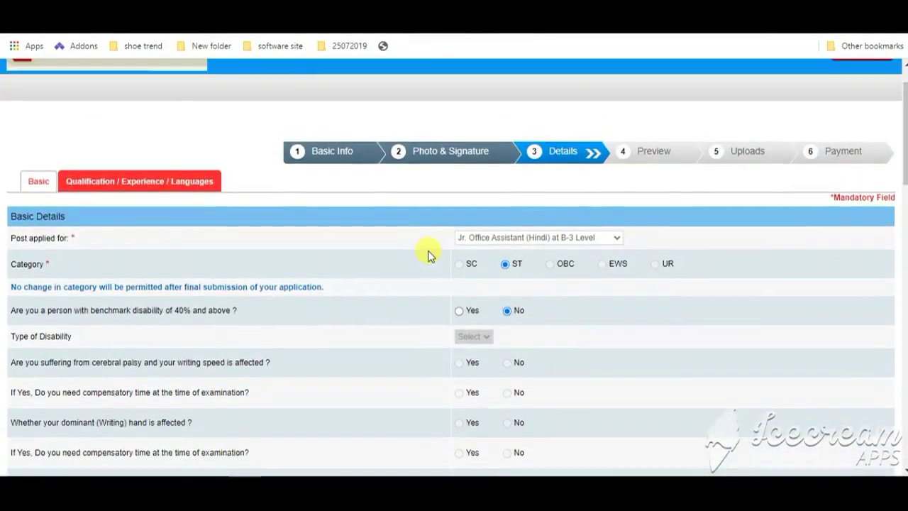
pyautogui.scroll(-6, 446, 252)
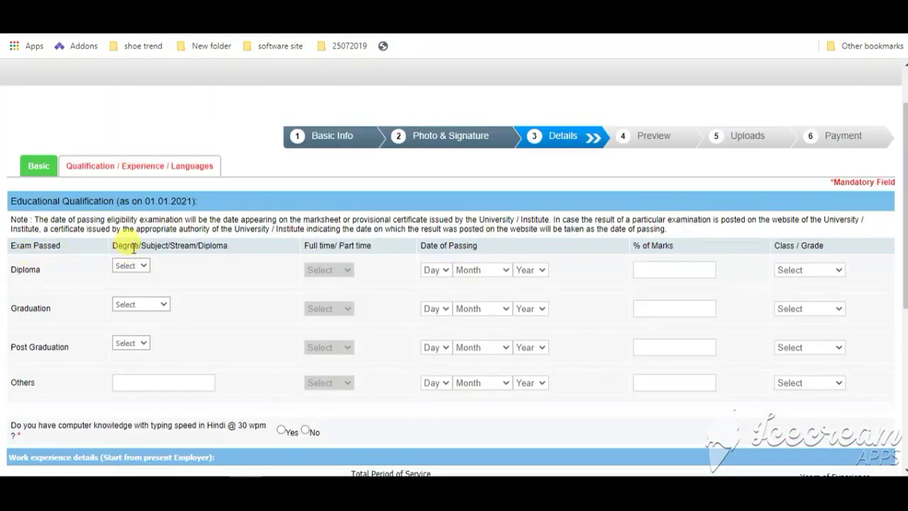
# Set the diploma's degree/subject to Others in the educational qualification table and activate its specification field
pyautogui.scroll(-1, 133, 248)
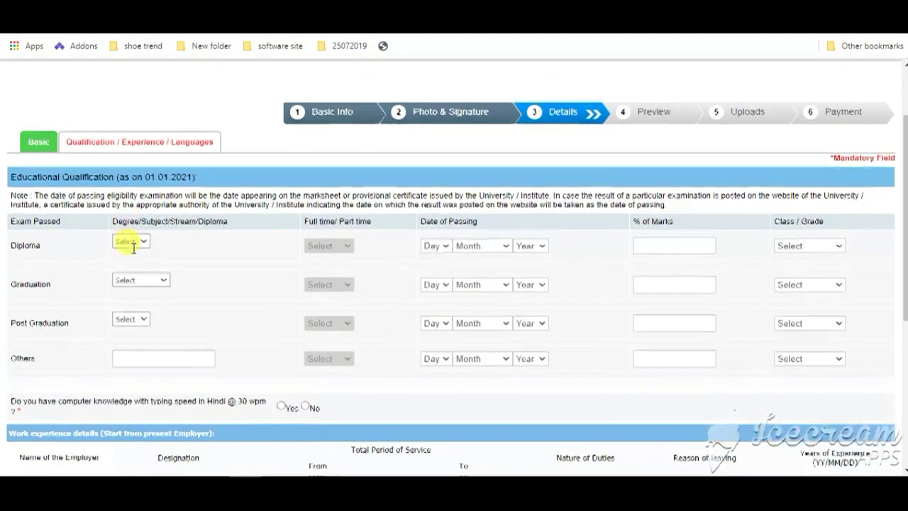
pyautogui.click(128, 201)
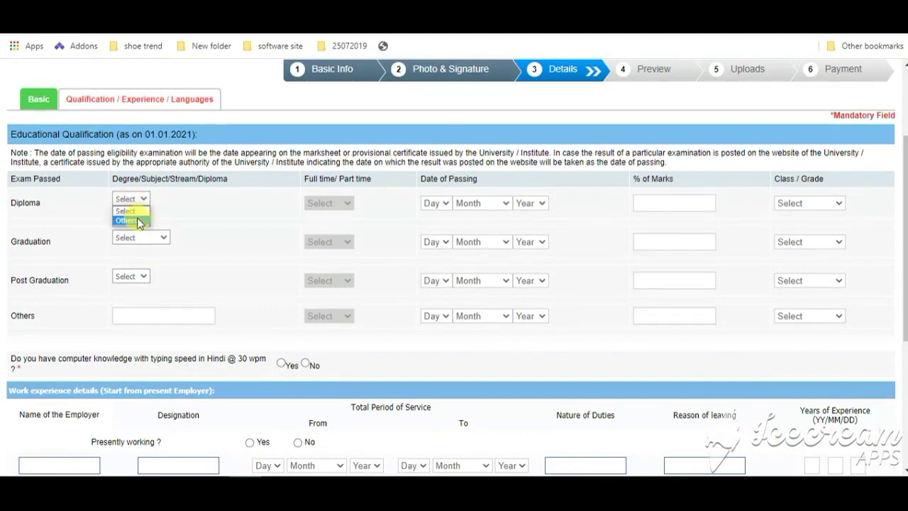
pyautogui.click(139, 221)
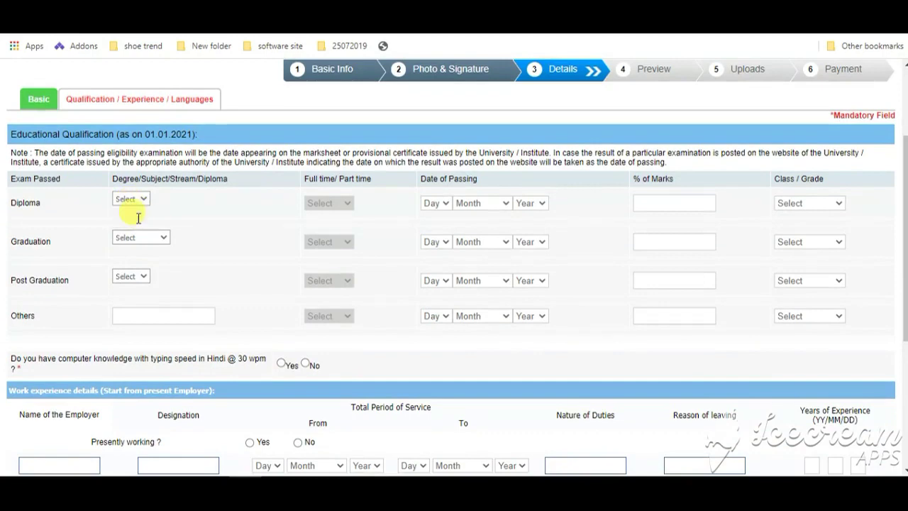
pyautogui.click(238, 220)
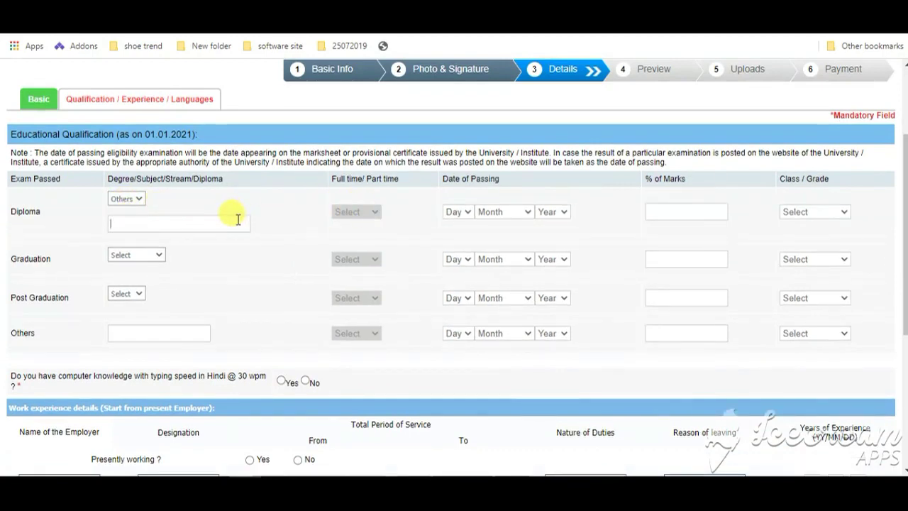
# Reset the diploma's degree/subject to Select and look through the diploma's date of passing, percentage and class options
pyautogui.click(125, 199)
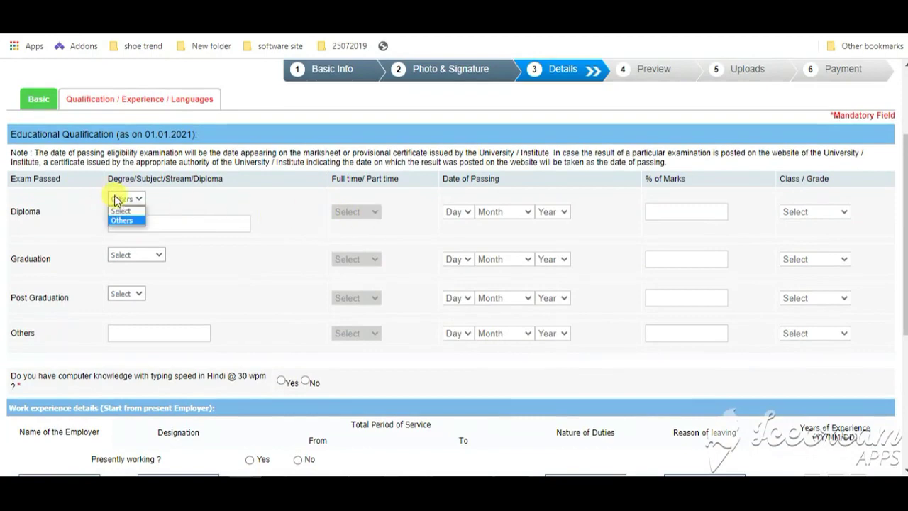
pyautogui.click(125, 212)
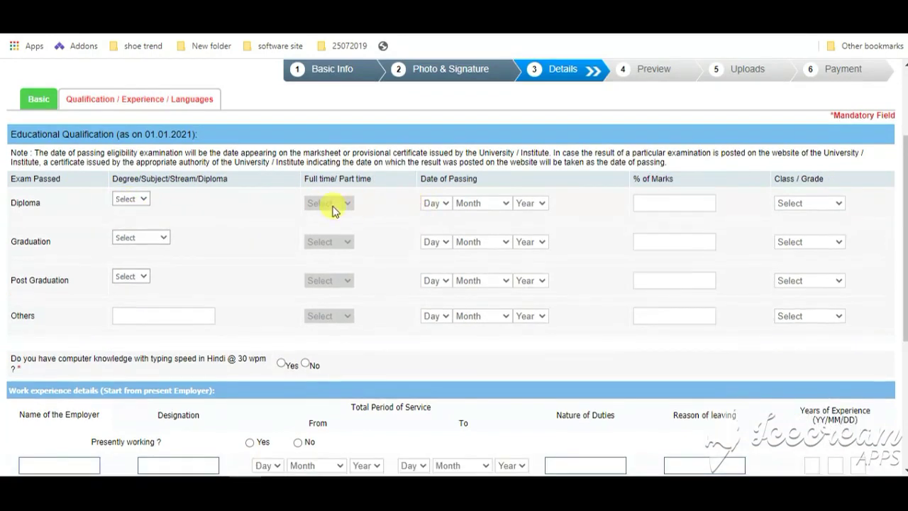
pyautogui.click(437, 203)
pyautogui.click(469, 206)
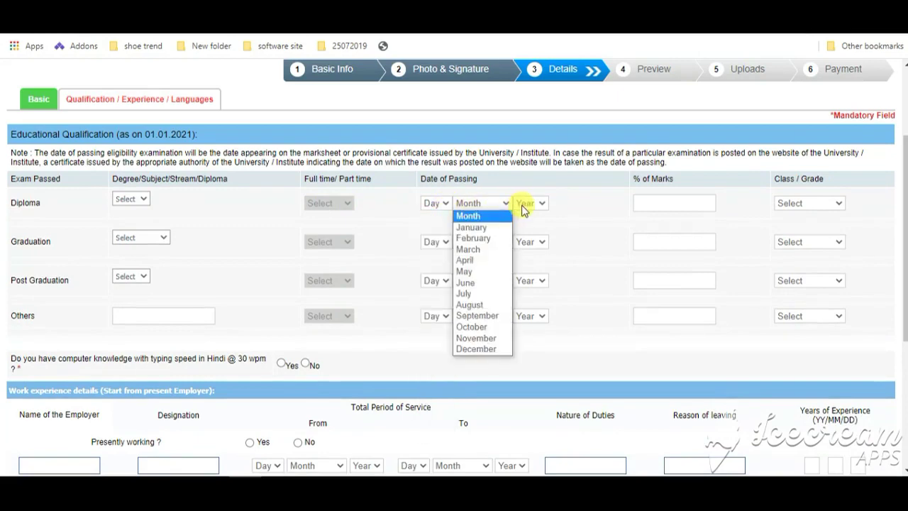
pyautogui.click(530, 204)
pyautogui.click(678, 205)
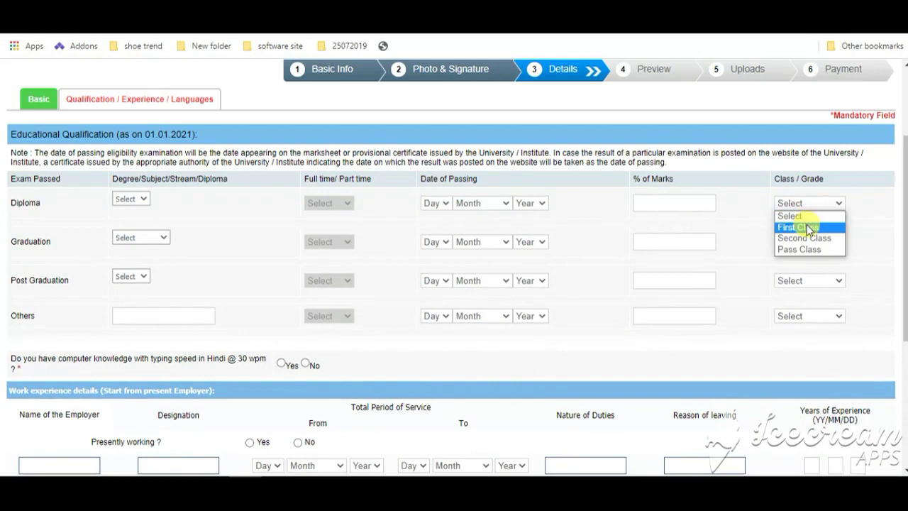
# Set the graduation degree/subject to Commerce in the educational qualification table
pyautogui.click(122, 241)
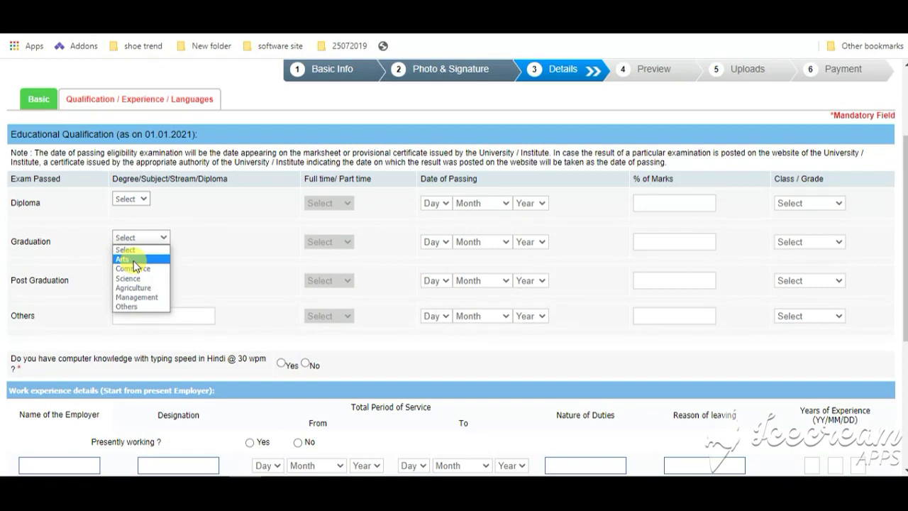
pyautogui.click(123, 259)
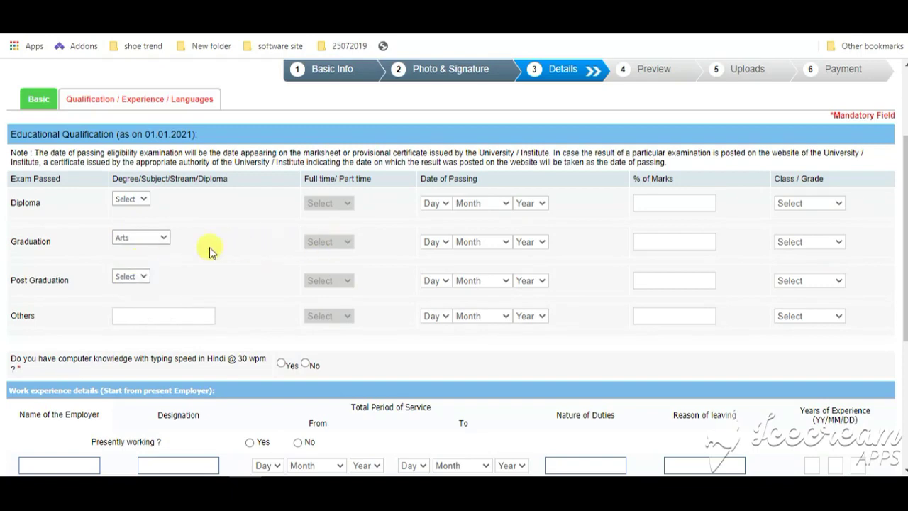
pyautogui.click(149, 245)
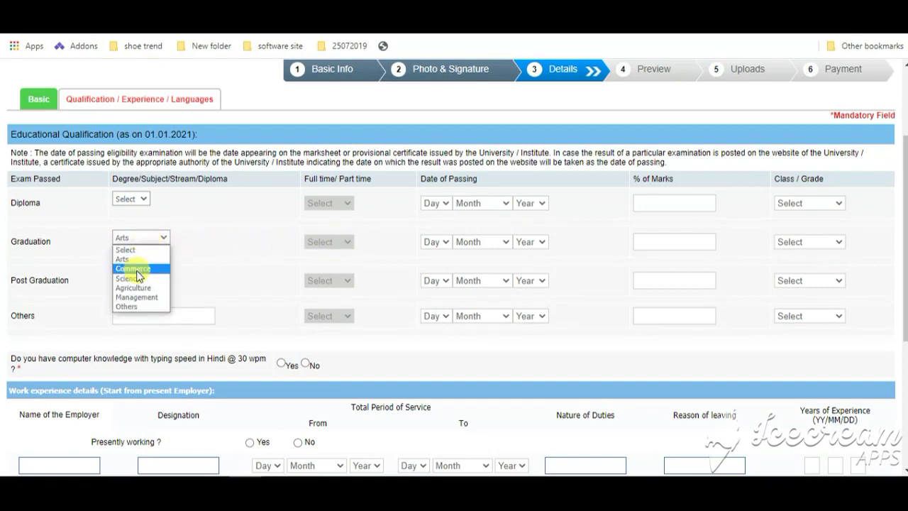
pyautogui.click(133, 267)
# Set the post graduation degree/subject to Others and activate its specification field
pyautogui.click(138, 283)
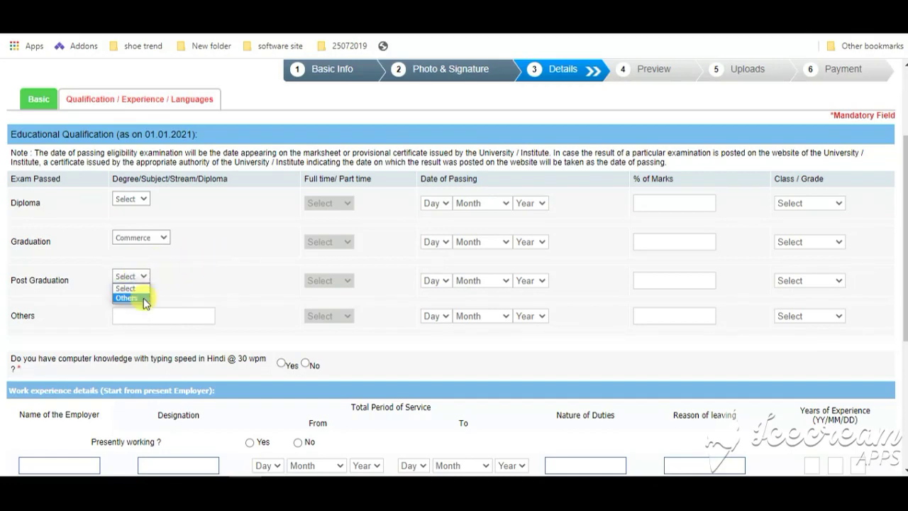
pyautogui.click(150, 295)
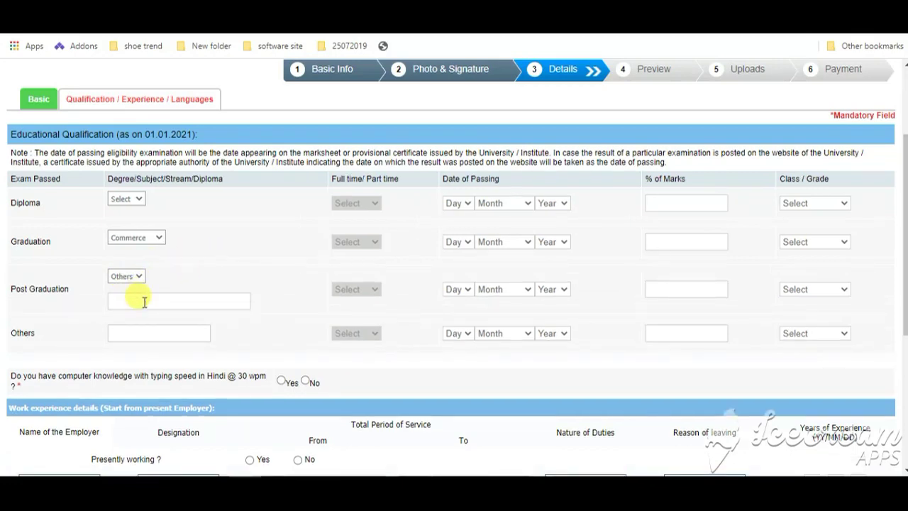
pyautogui.click(144, 302)
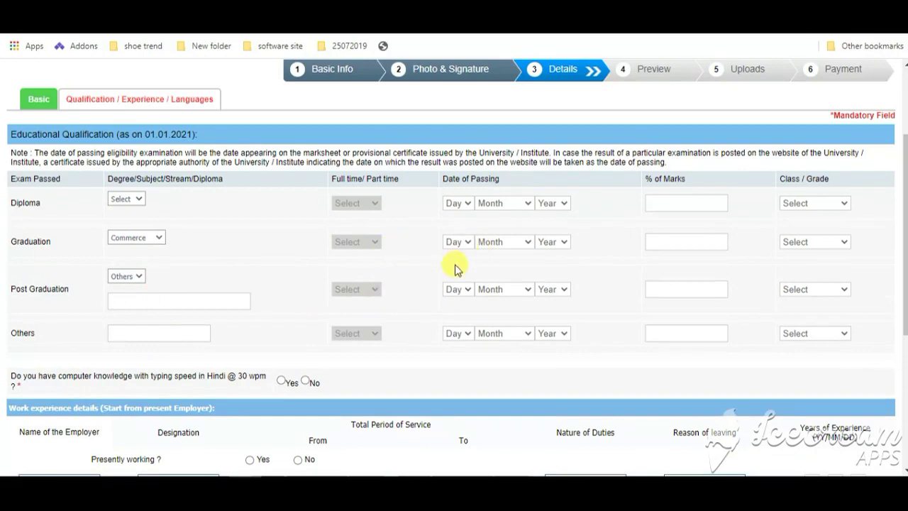
# Answer Yes to the question about computer knowledge with typing speed in Hindi @ 30 wpm
pyautogui.scroll(-2, 469, 266)
pyautogui.scroll(1, 476, 193)
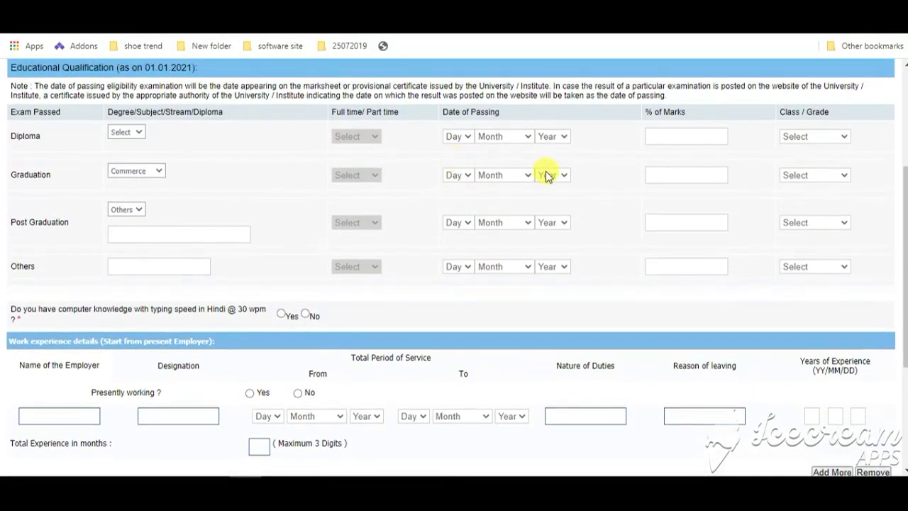
pyautogui.click(825, 175)
pyautogui.click(716, 205)
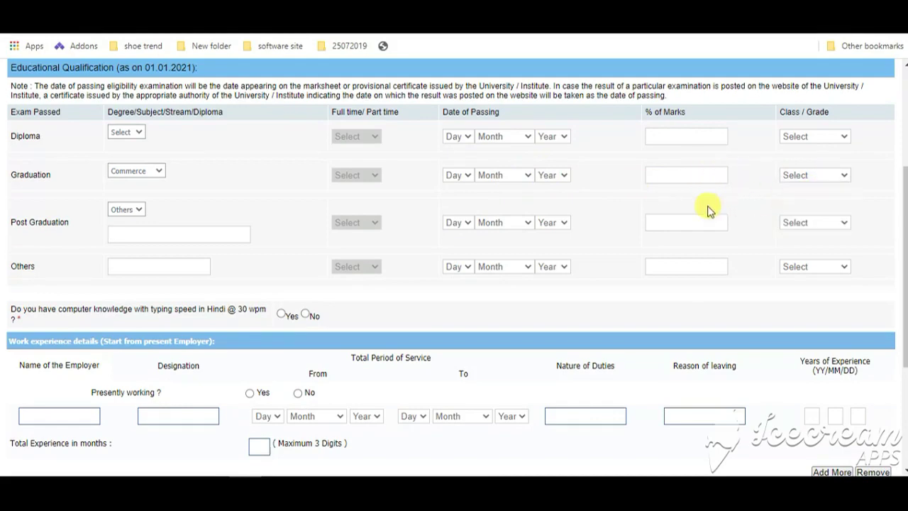
pyautogui.scroll(-2, 360, 208)
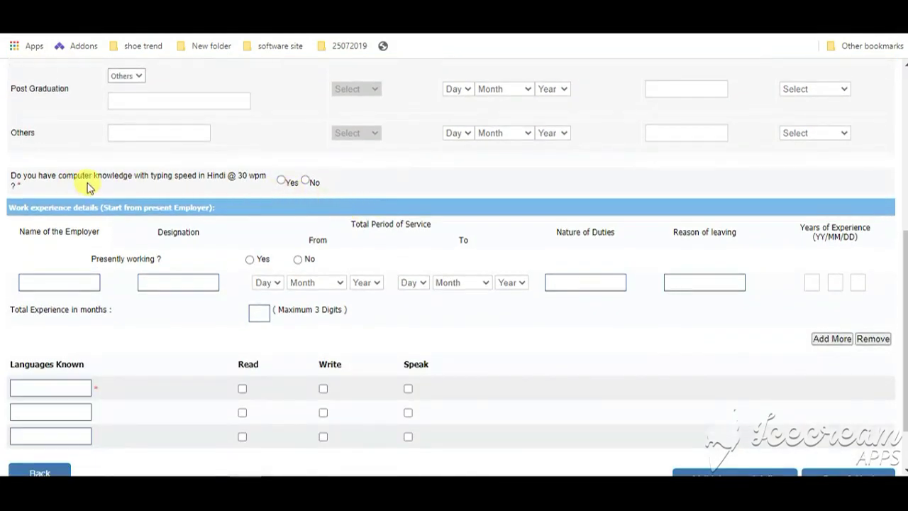
pyautogui.click(281, 181)
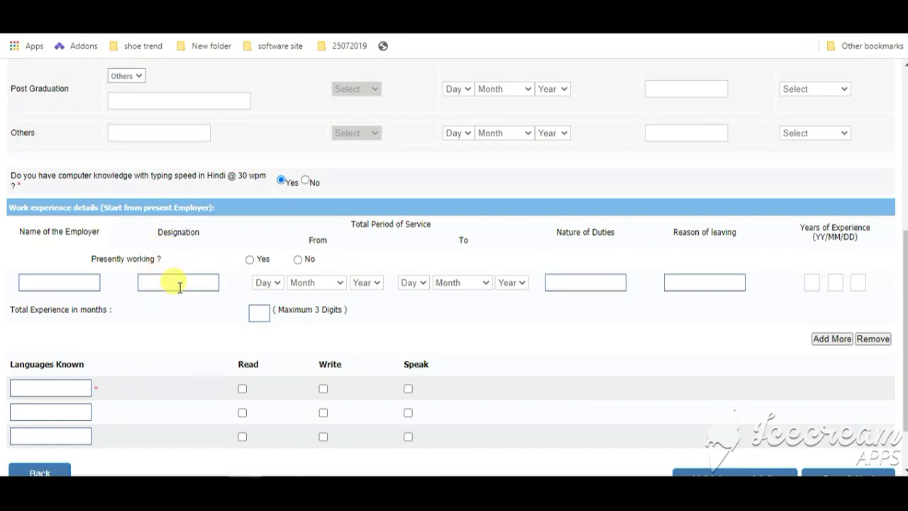
# Look through the work experience fields, including the service period dates and nature of duties, and the Languages Known section
pyautogui.click(267, 284)
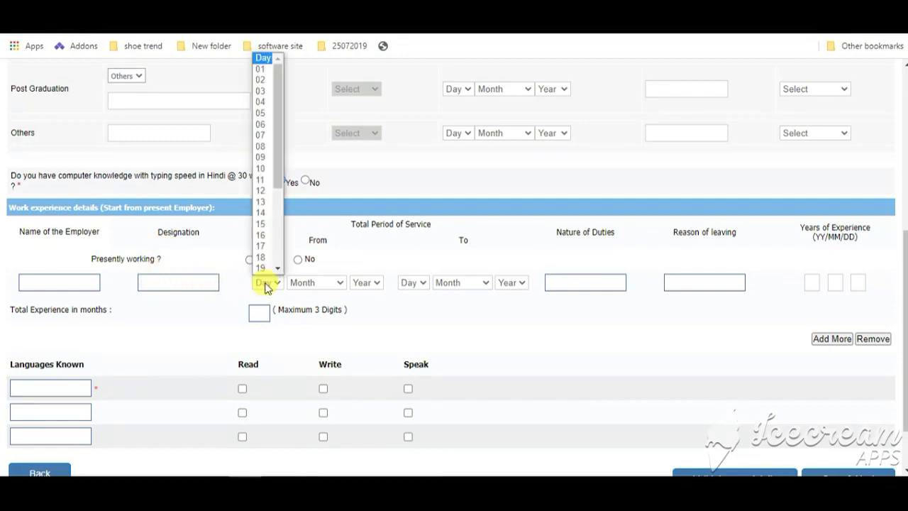
pyautogui.click(351, 282)
pyautogui.click(424, 282)
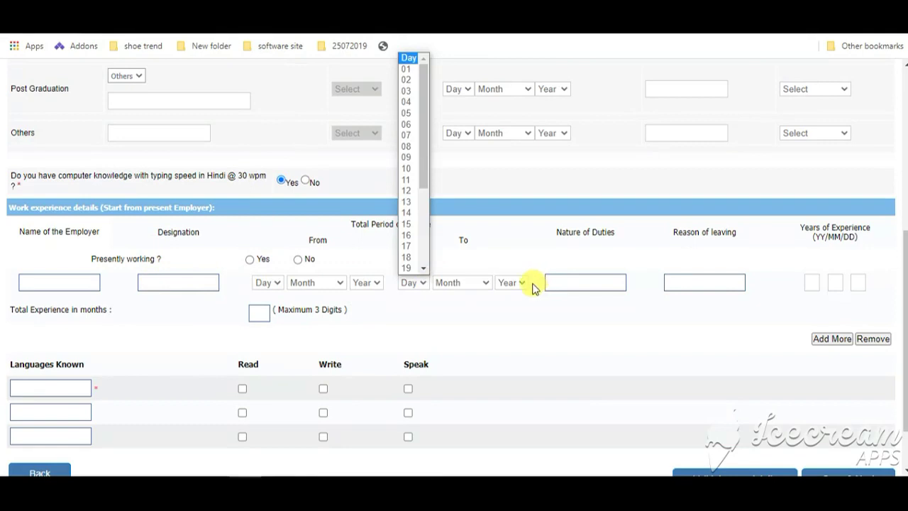
pyautogui.click(534, 288)
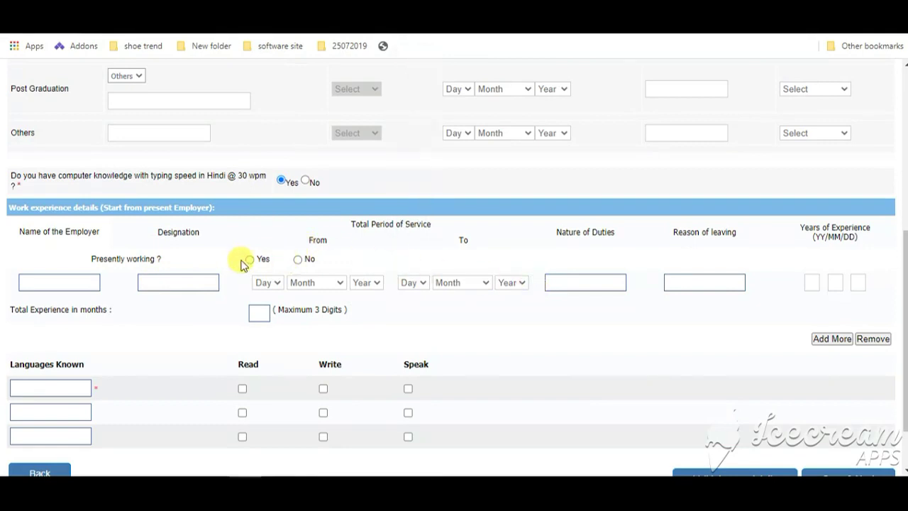
pyautogui.click(615, 281)
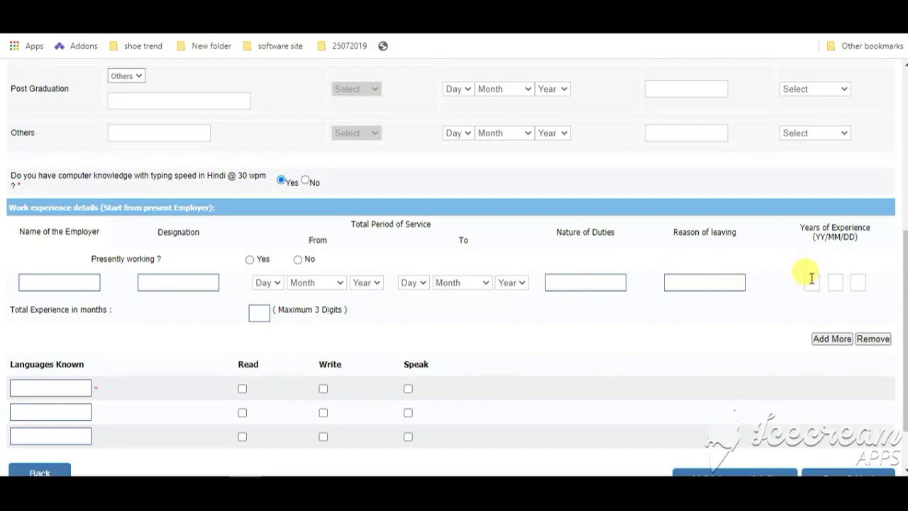
pyautogui.scroll(-2, 253, 244)
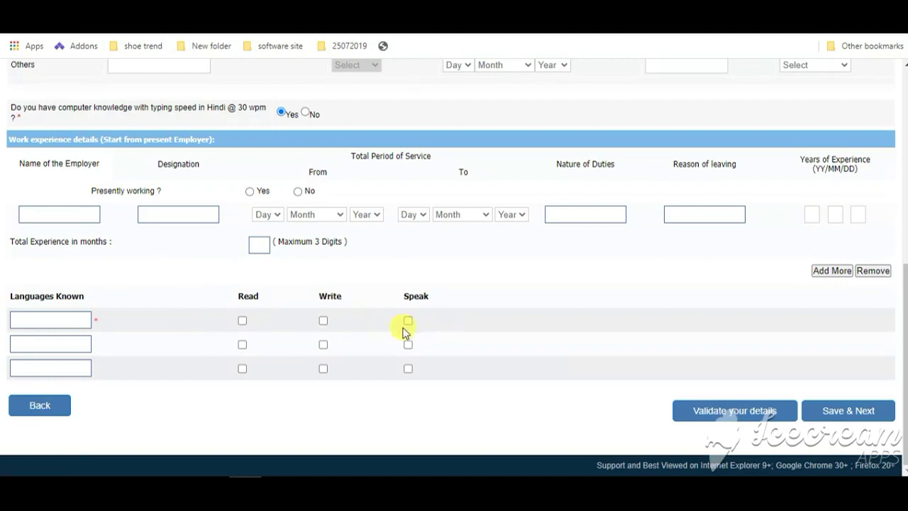
pyautogui.click(28, 340)
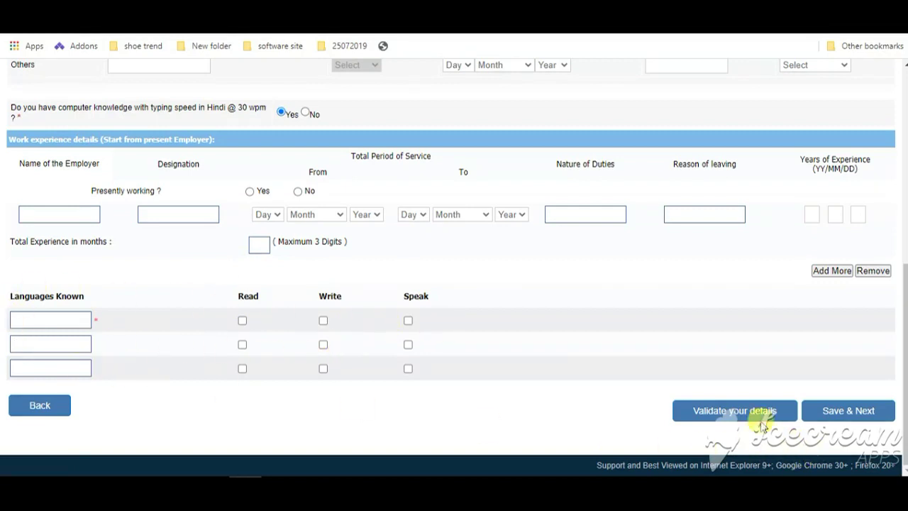
# Check the qualification, experience and language section once more, save it and continue to the registration preview
pyautogui.scroll(1, 748, 419)
pyautogui.scroll(3, 741, 411)
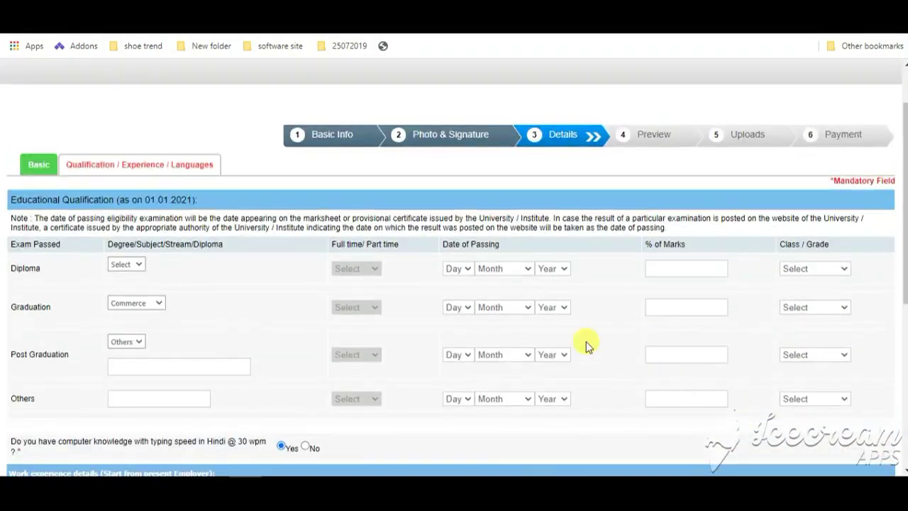
pyautogui.scroll(-3, 288, 332)
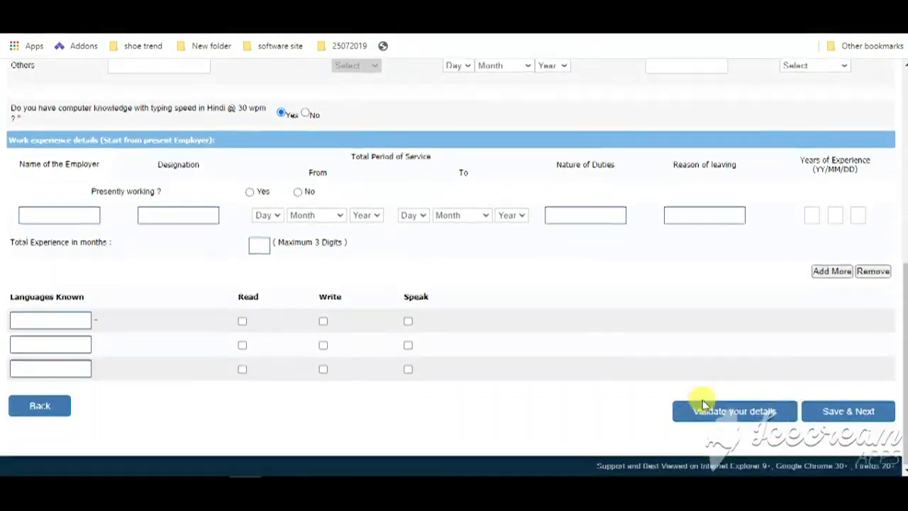
pyautogui.click(865, 414)
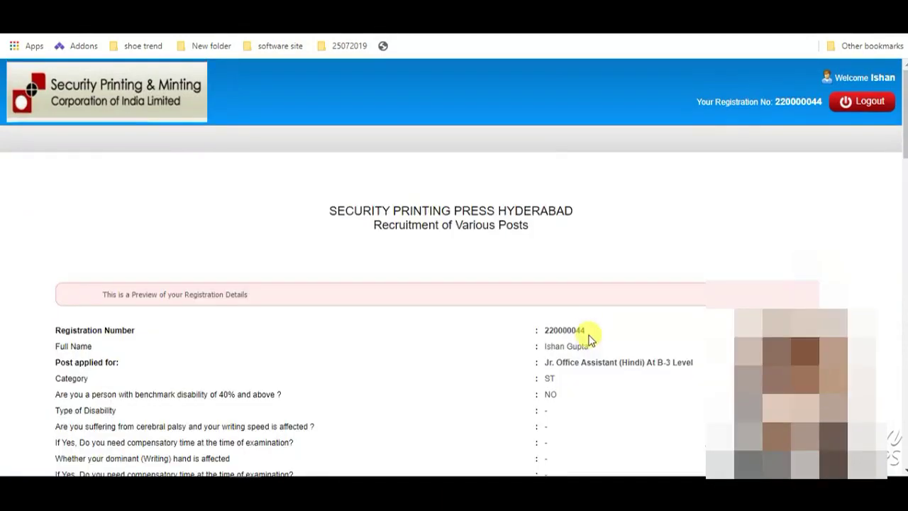
# Review the registration details in the preview and agree to the declaration
pyautogui.scroll(-5, 589, 330)
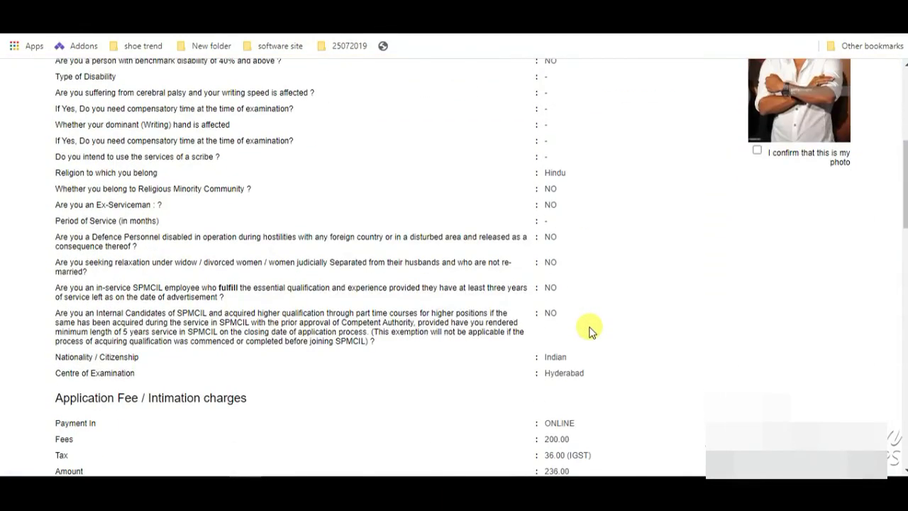
pyautogui.scroll(-12, 592, 325)
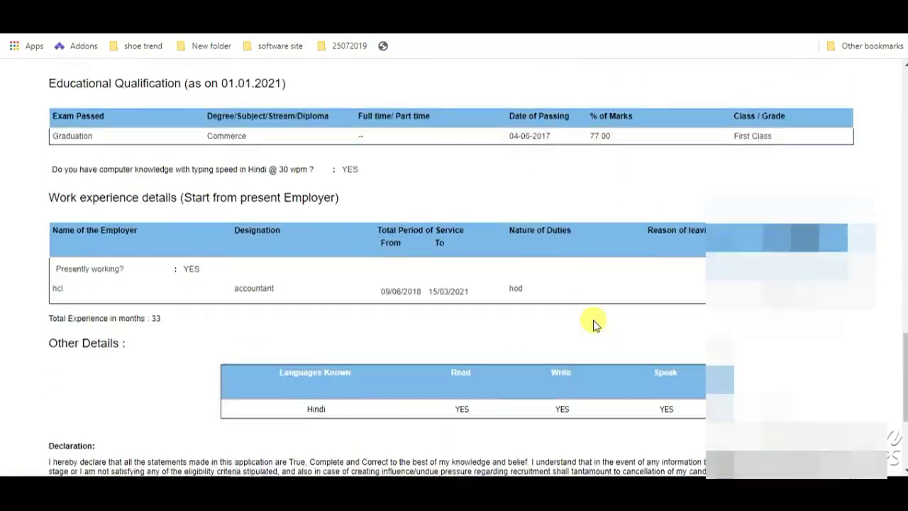
pyautogui.scroll(-1, 575, 325)
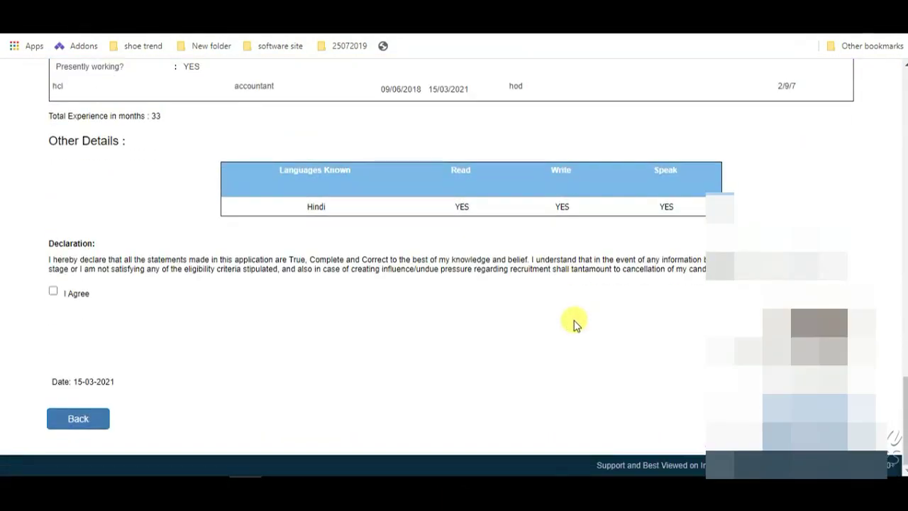
pyautogui.click(53, 291)
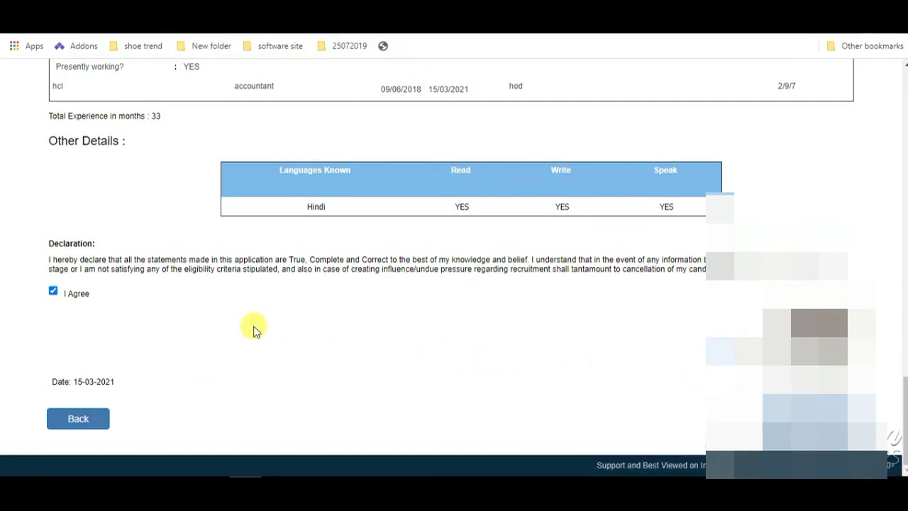
# Review the registration preview back up to its start and check the signature, thumb impression and handwritten declaration guidelines
pyautogui.scroll(2, 454, 268)
pyautogui.scroll(-2, 454, 268)
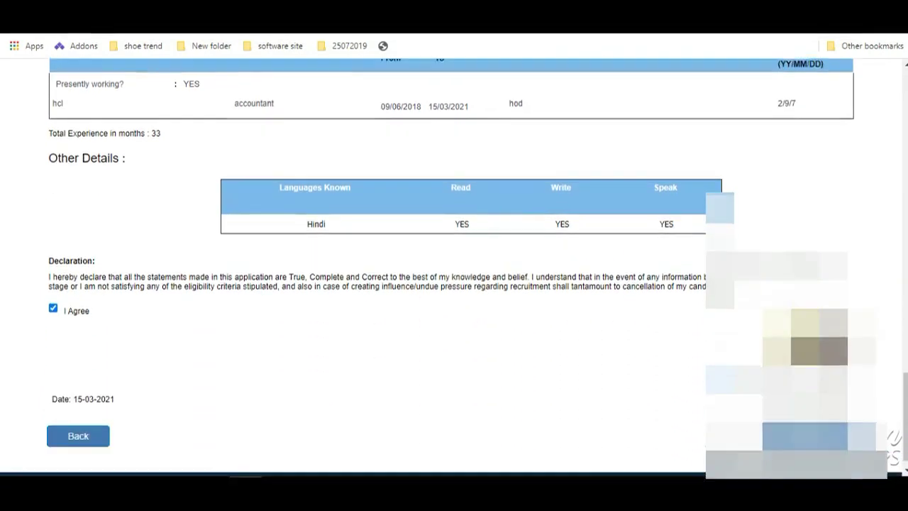
pyautogui.scroll(20, 649, 345)
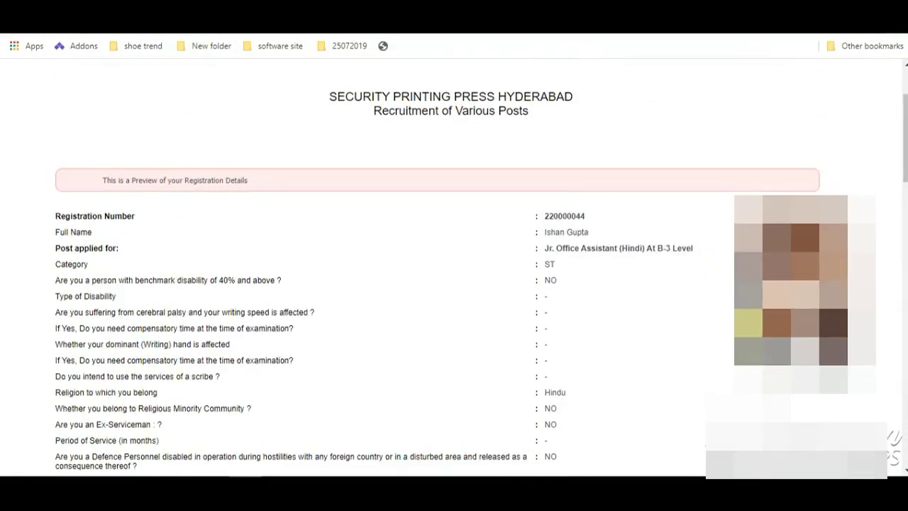
pyautogui.scroll(3, 720, 237)
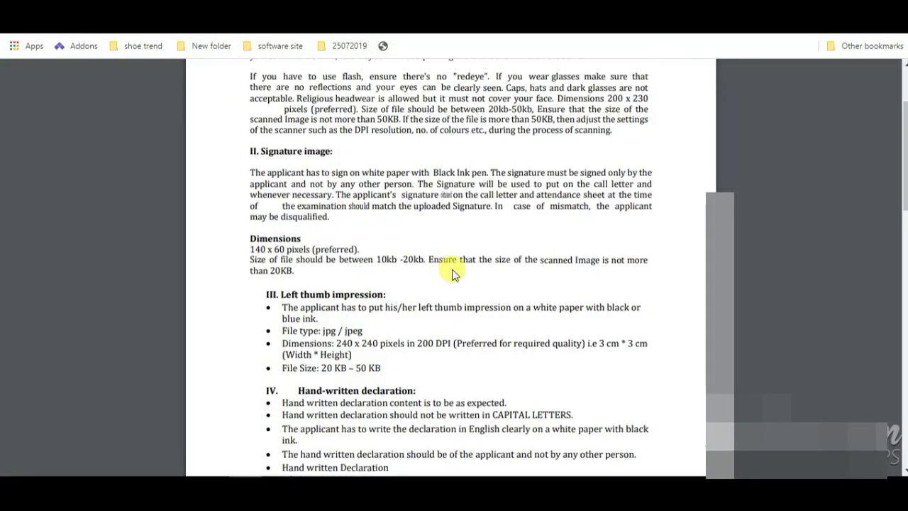
pyautogui.scroll(2, 454, 274)
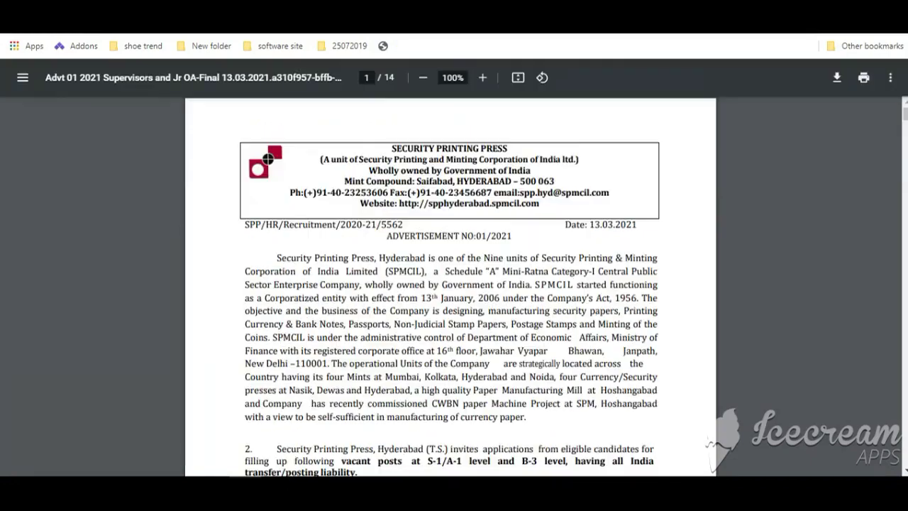
# Read the vacancy table in the recruitment advertisement for the posts, levels, pay scales and reservation status
pyautogui.scroll(-4, 469, 291)
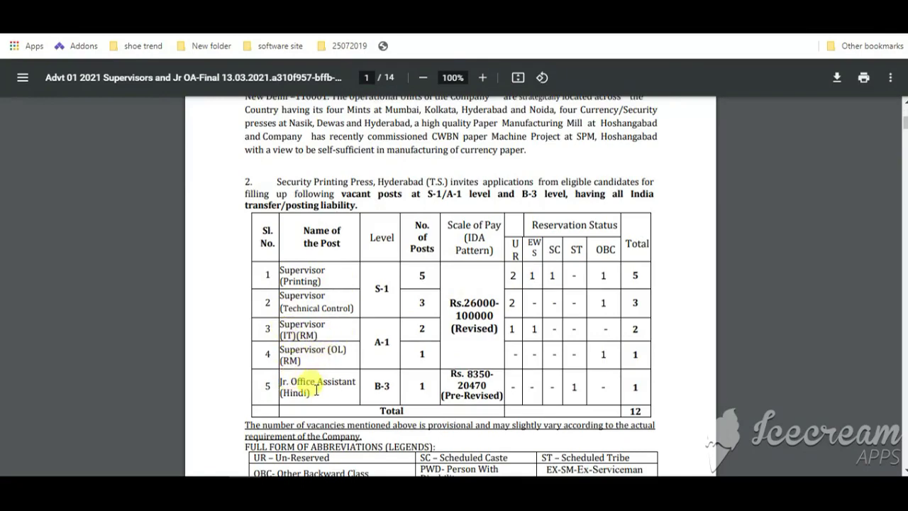
pyautogui.scroll(-2, 333, 383)
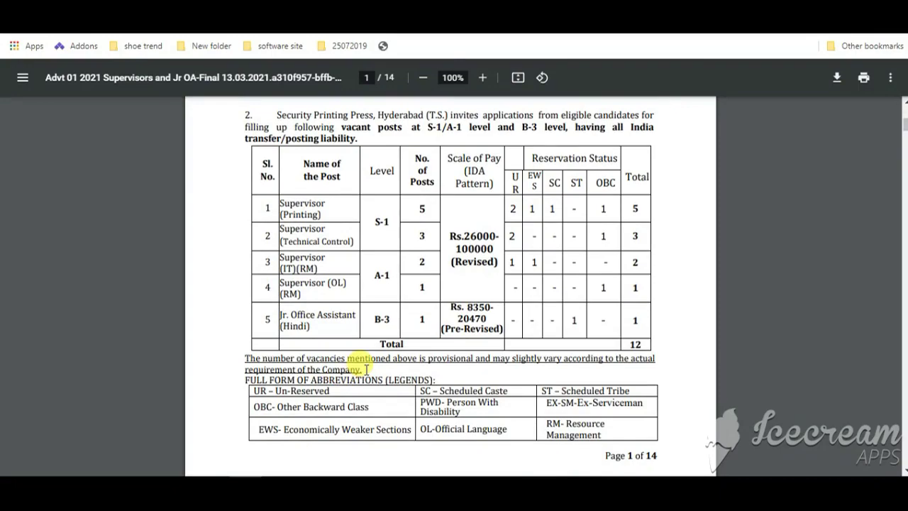
pyautogui.scroll(-5, 366, 369)
pyautogui.scroll(7, 361, 364)
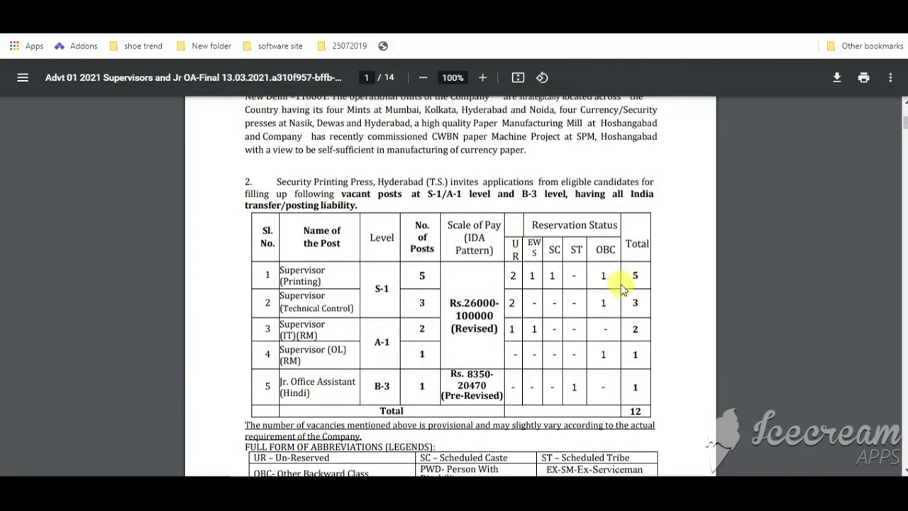
# Read the eligibility criteria in the advertisement for each post's essential qualifications, pay scale and age limit
pyautogui.scroll(-10, 624, 298)
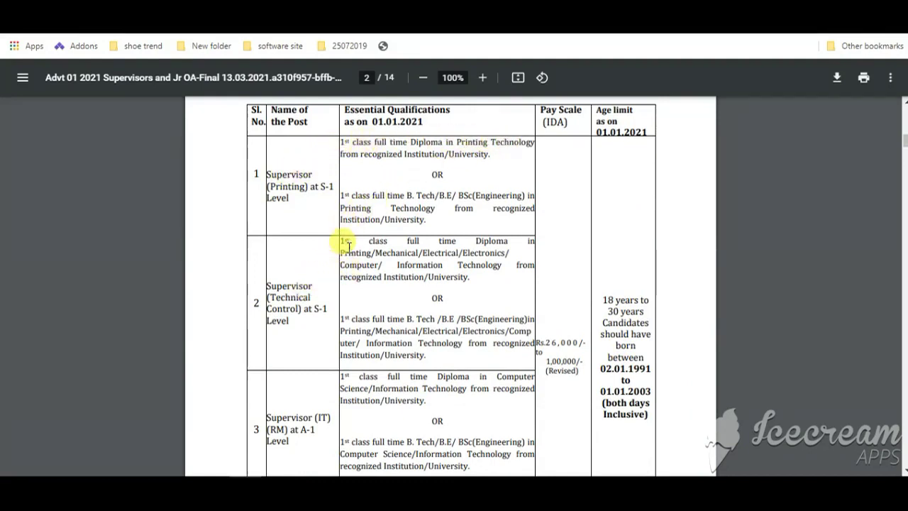
pyautogui.scroll(-2, 447, 276)
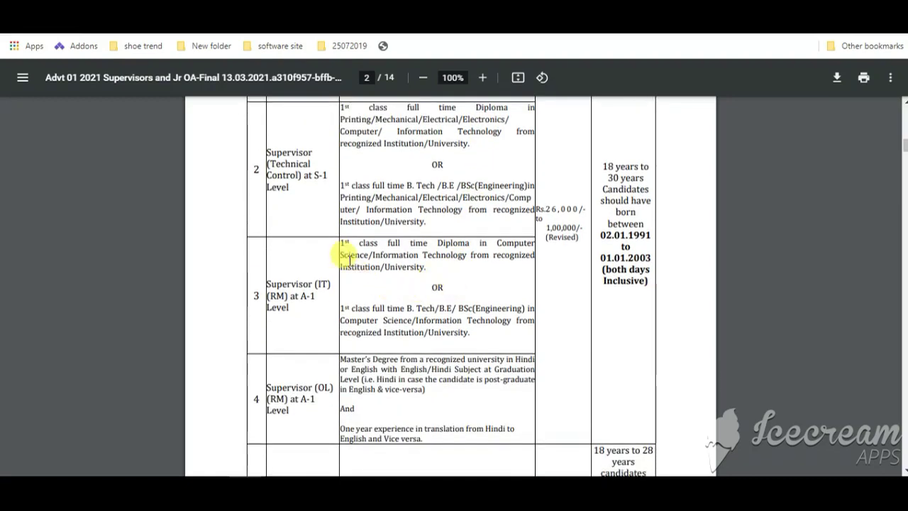
pyautogui.scroll(-1, 399, 240)
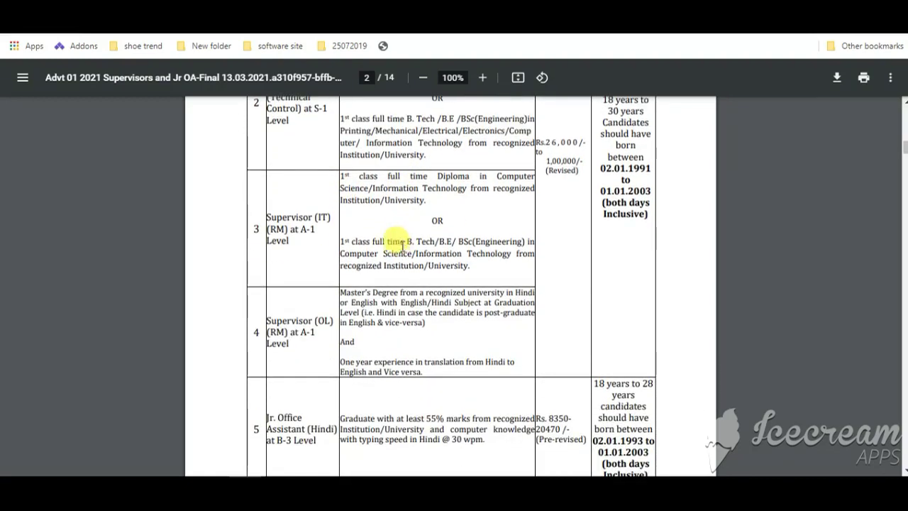
pyautogui.scroll(-2, 411, 288)
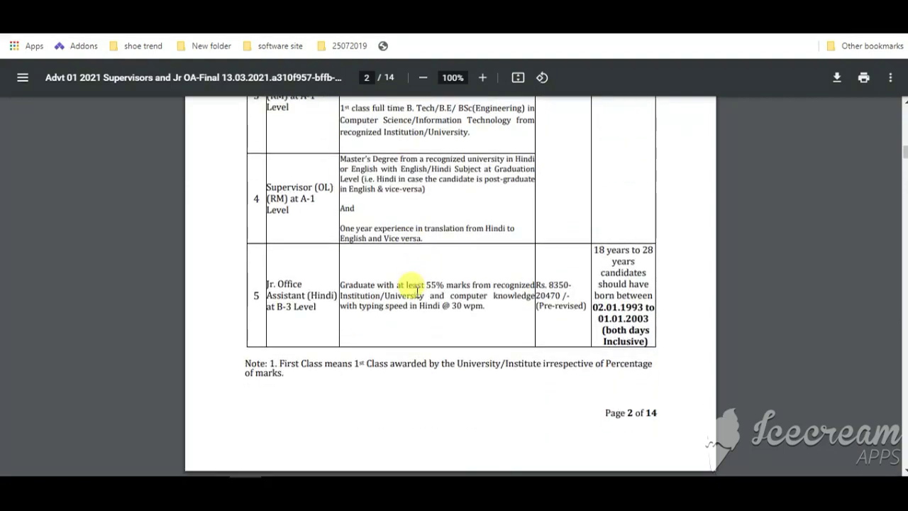
pyautogui.scroll(13, 454, 316)
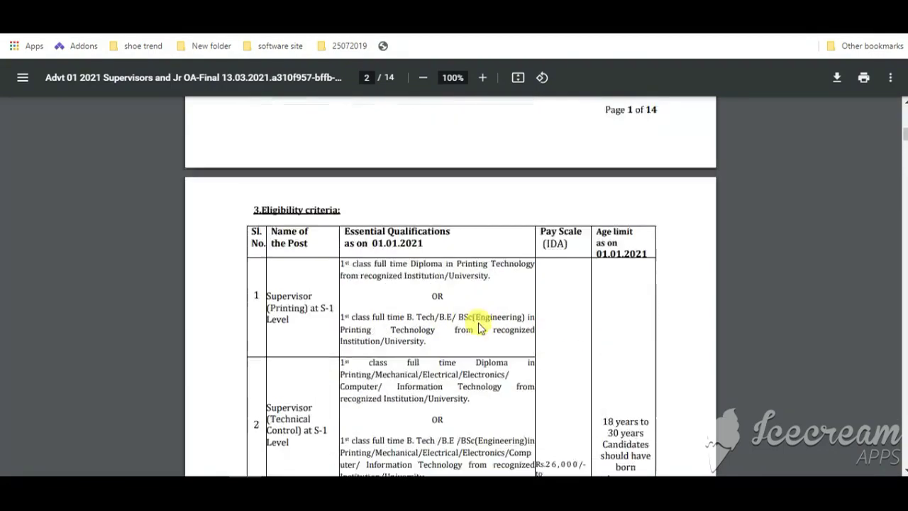
pyautogui.scroll(5, 489, 319)
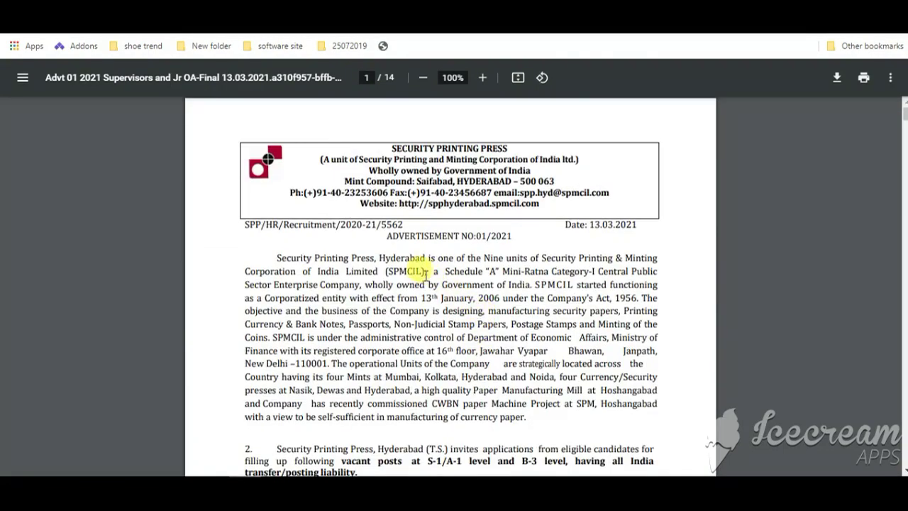